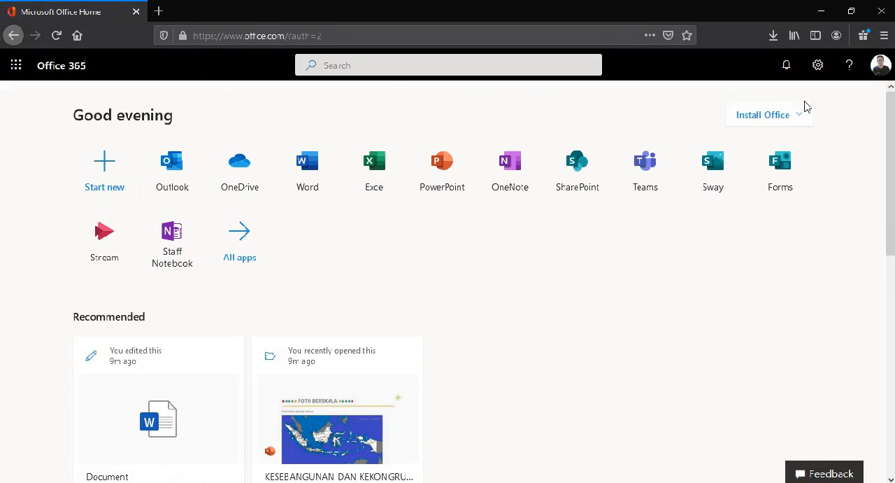
Step: Check the signed-in account's e-mail address in the account details, then close them
{"action": "left_click", "coordinate": [881, 66]}
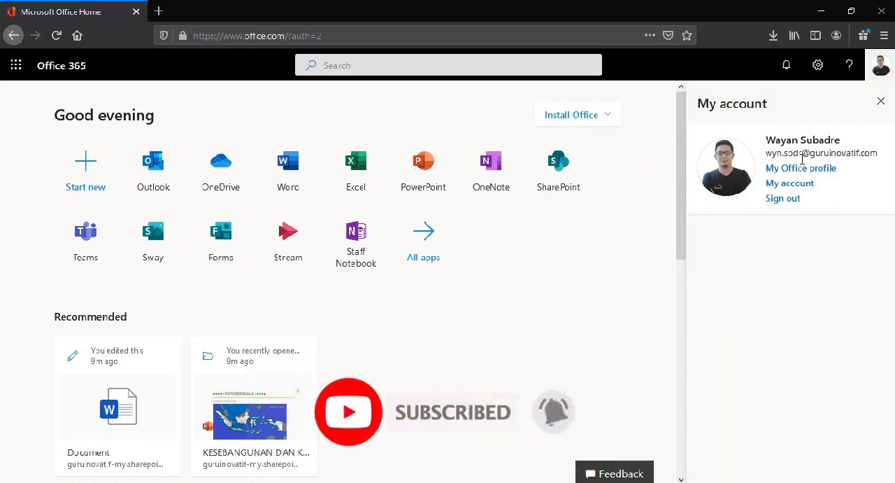
{"action": "left_click_drag", "start_coordinate": [767, 153], "coordinate": [880, 149]}
{"action": "left_click", "coordinate": [881, 100]}
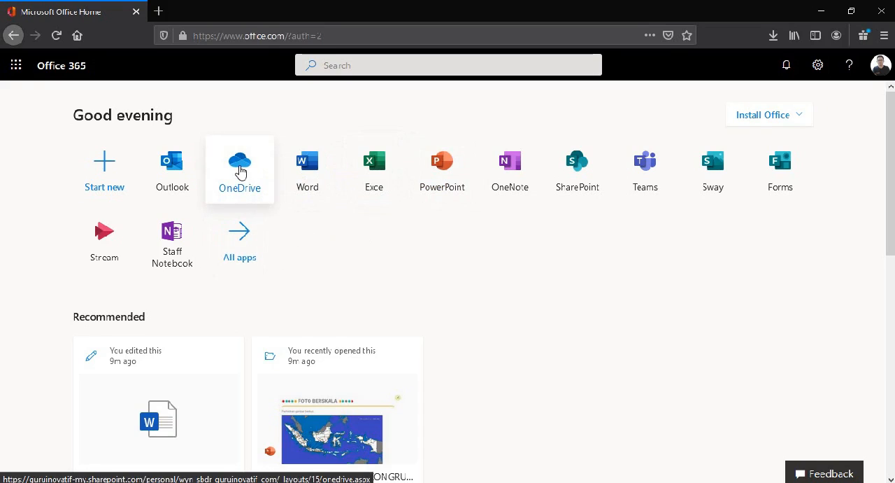
Step: Switch to OneDrive and create a folder named BELAJAR MICROSOFT 365 in the personal files
{"action": "left_click", "coordinate": [242, 172]}
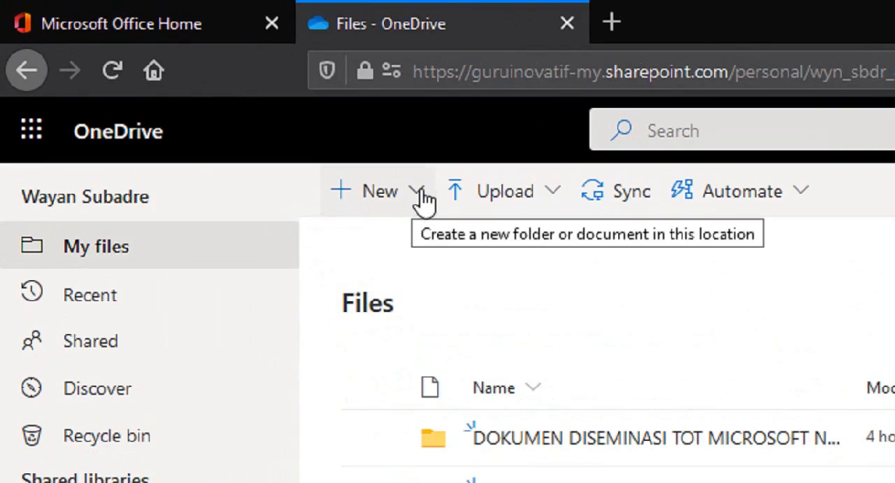
{"action": "left_click", "coordinate": [209, 99]}
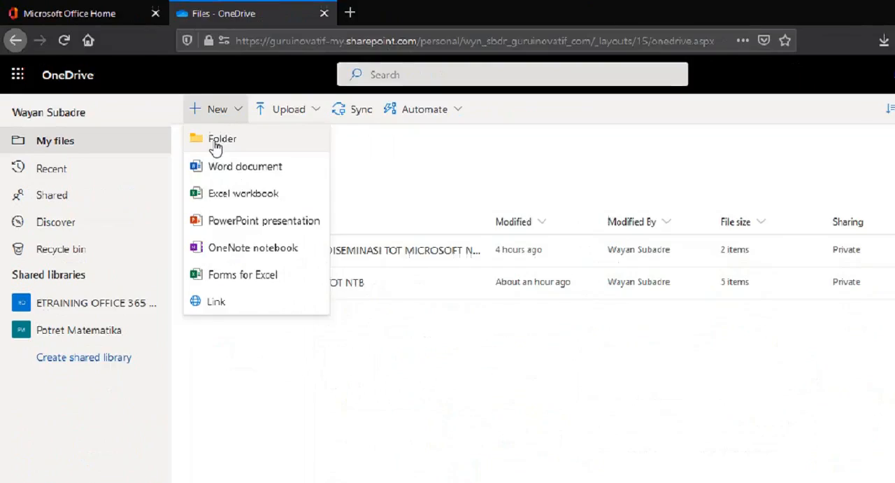
{"action": "left_click", "coordinate": [377, 256]}
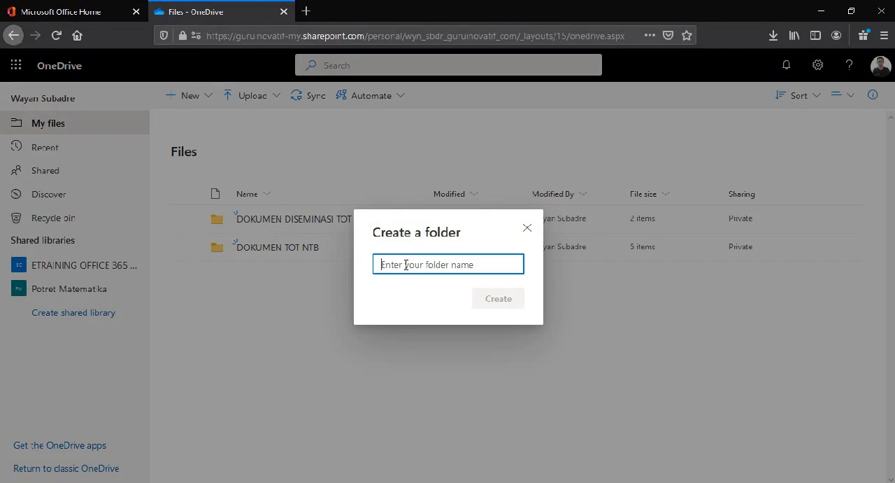
{"action": "type", "text": "BELAJAR MICROSOFT 365"}
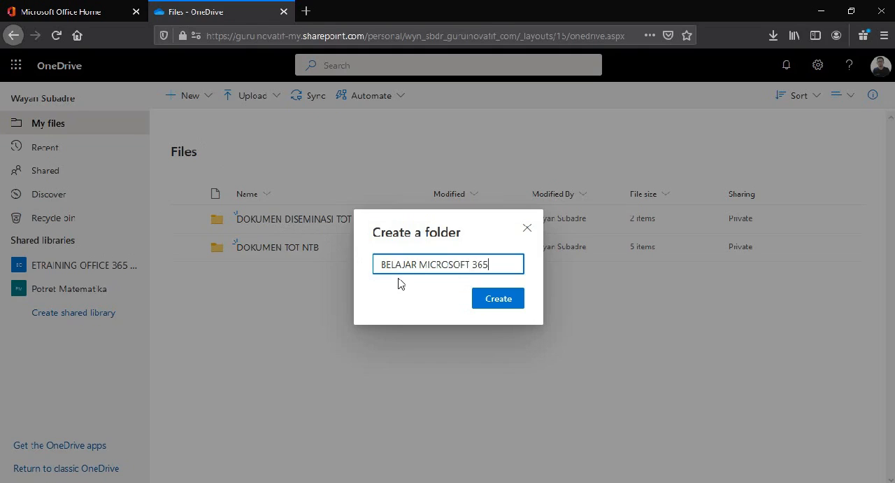
{"action": "left_click", "coordinate": [496, 300]}
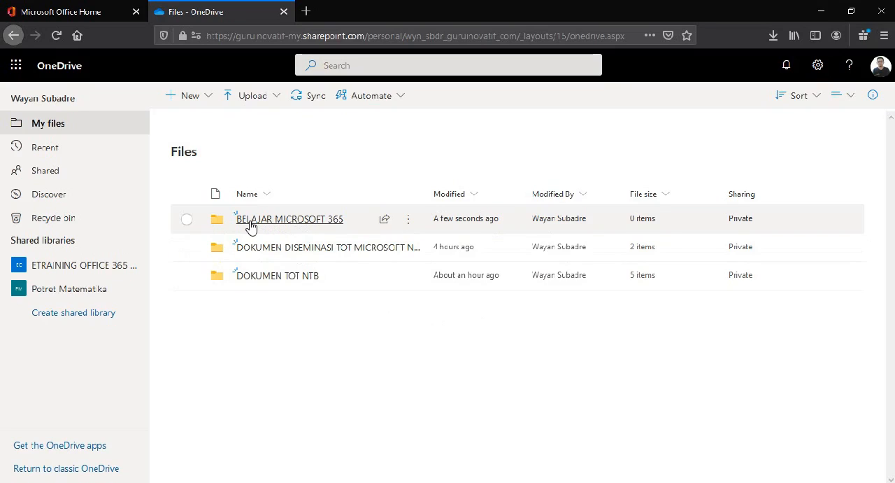
Step: Open the BELAJAR MICROSOFT 365 folder, start a file upload and browse to the DISEMINASI folder under D:, KEDIKLATAN, 36 Microsoft
{"action": "left_click", "coordinate": [295, 220]}
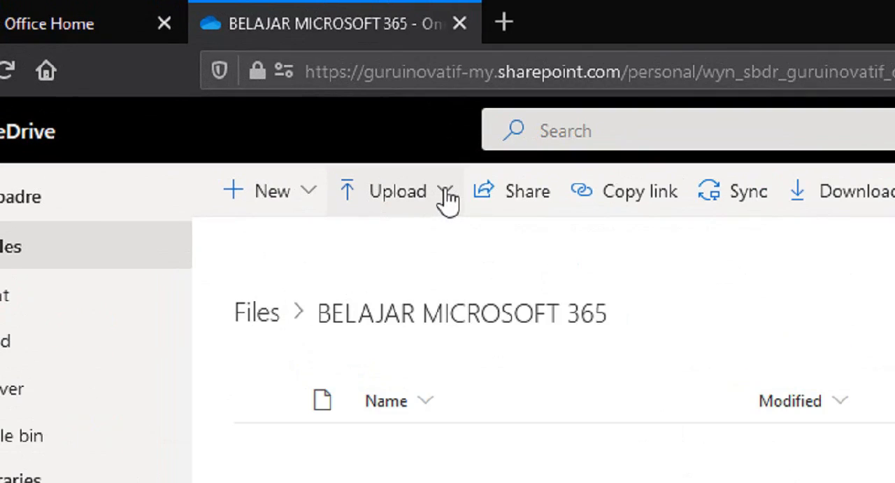
{"action": "left_click", "coordinate": [278, 97]}
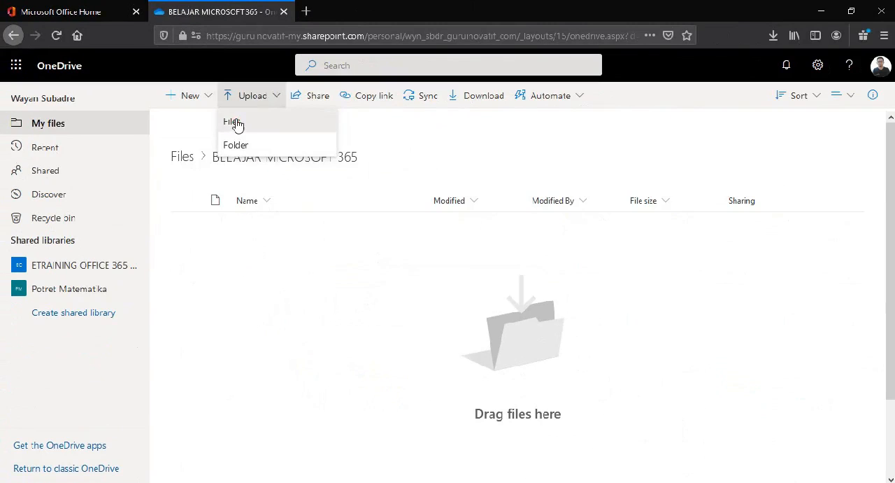
{"action": "left_click", "coordinate": [364, 247]}
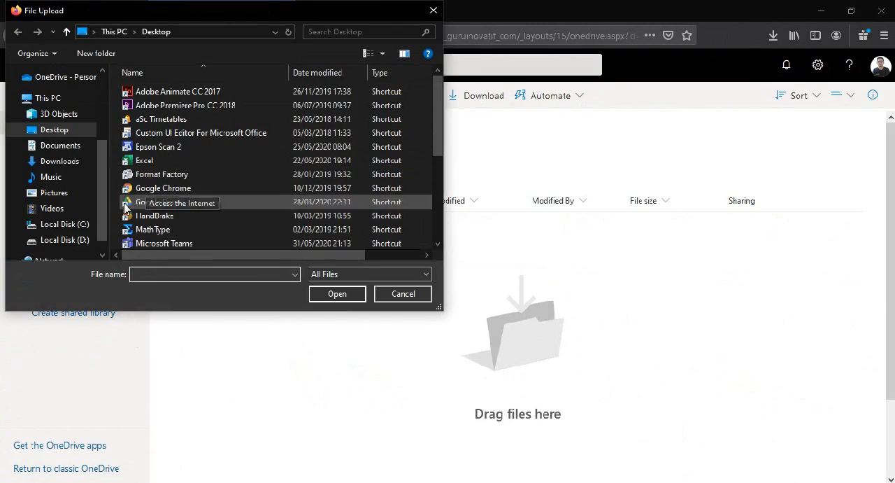
{"action": "left_click", "coordinate": [80, 242]}
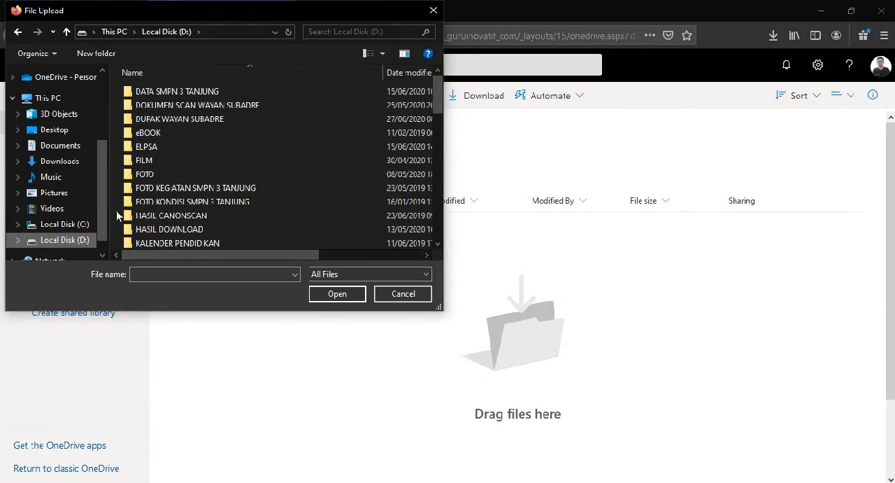
{"action": "scroll", "coordinate": [161, 189], "scroll_direction": "down", "scroll_amount": 2}
{"action": "double_click", "coordinate": [160, 188]}
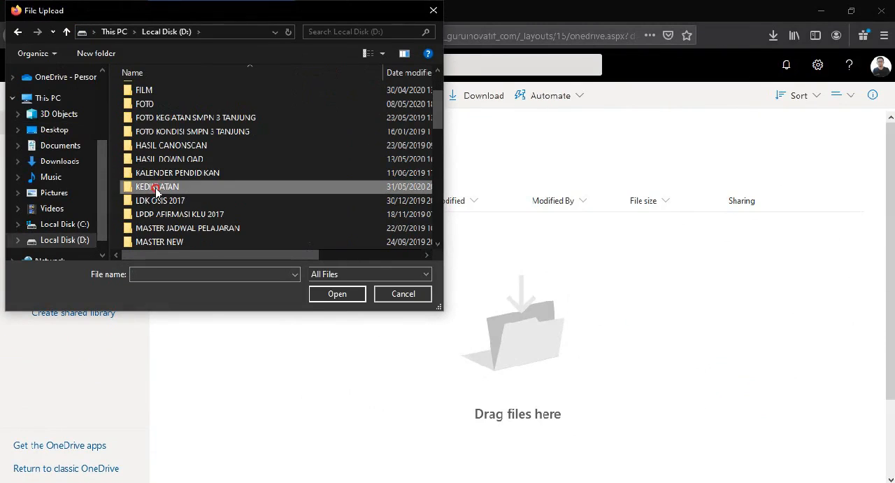
{"action": "scroll", "coordinate": [162, 185], "scroll_direction": "down", "scroll_amount": 6}
{"action": "scroll", "coordinate": [163, 183], "scroll_direction": "down", "scroll_amount": 2}
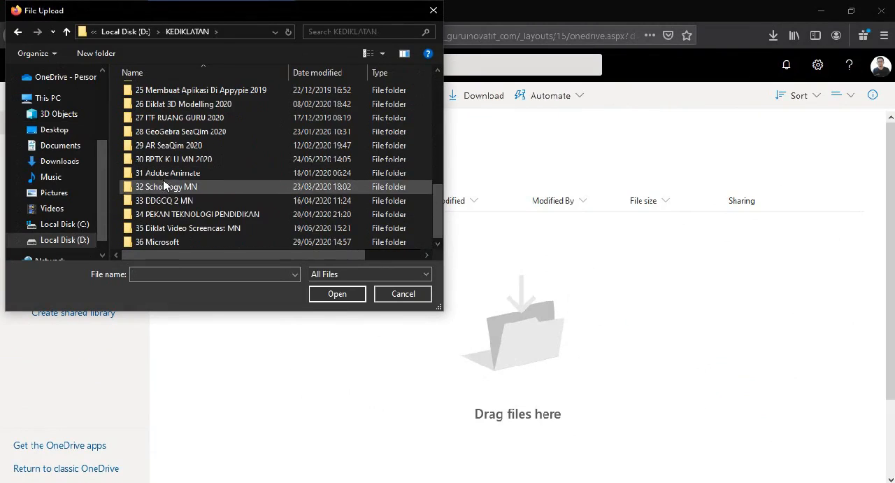
{"action": "double_click", "coordinate": [164, 241]}
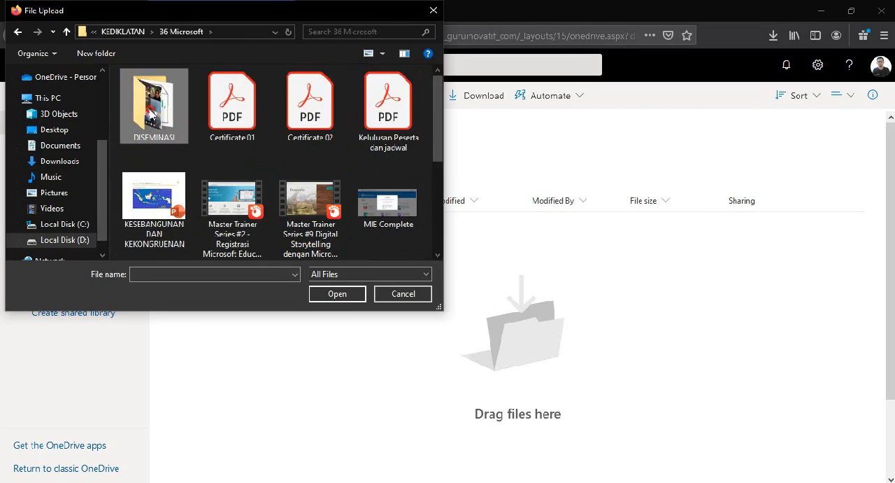
{"action": "double_click", "coordinate": [148, 140]}
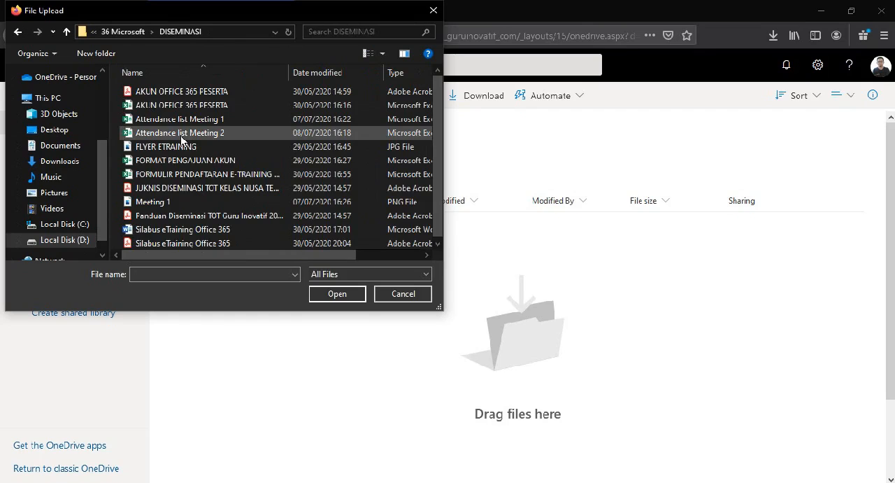
Step: Upload the PDF files AKUN OFFICE 365 PESERTA and Silabus eTraining Office 365 together
{"action": "left_click", "coordinate": [187, 95]}
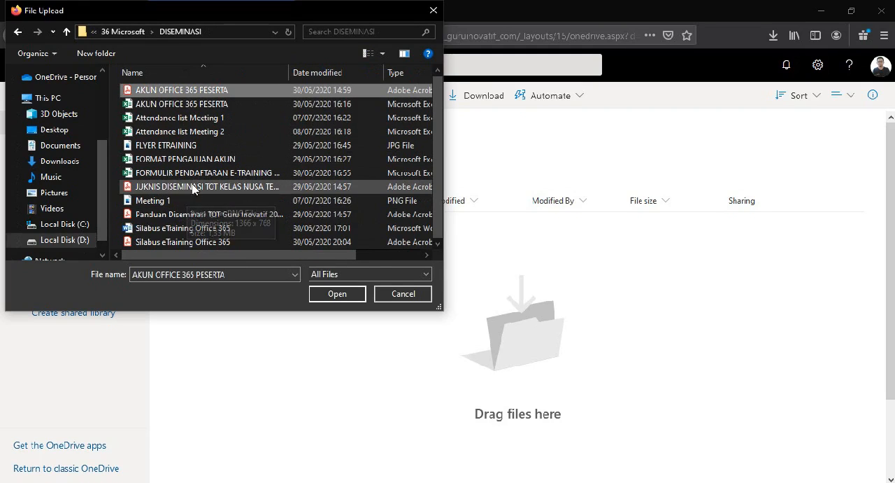
{"action": "left_click", "coordinate": [185, 242], "text": "ctrl"}
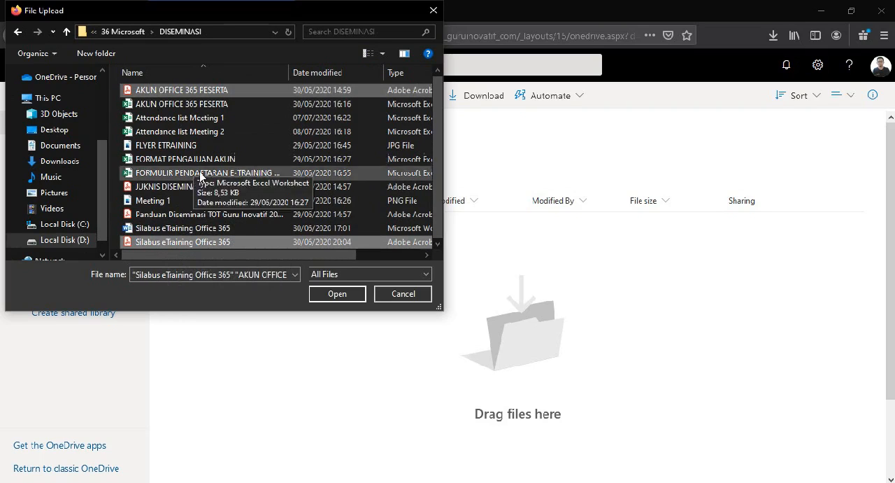
{"action": "left_click", "coordinate": [337, 296]}
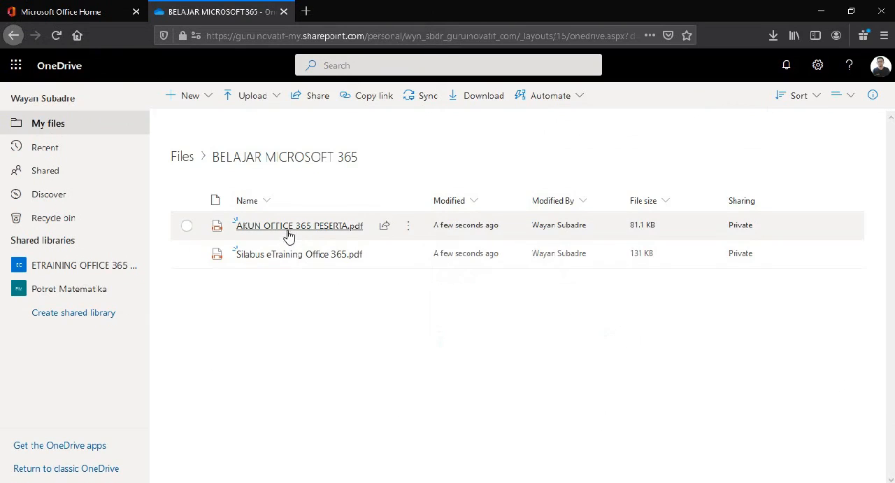
Step: Create a new Word document inside the BELAJAR MICROSOFT 365 folder
{"action": "mouse_move", "coordinate": [288, 234]}
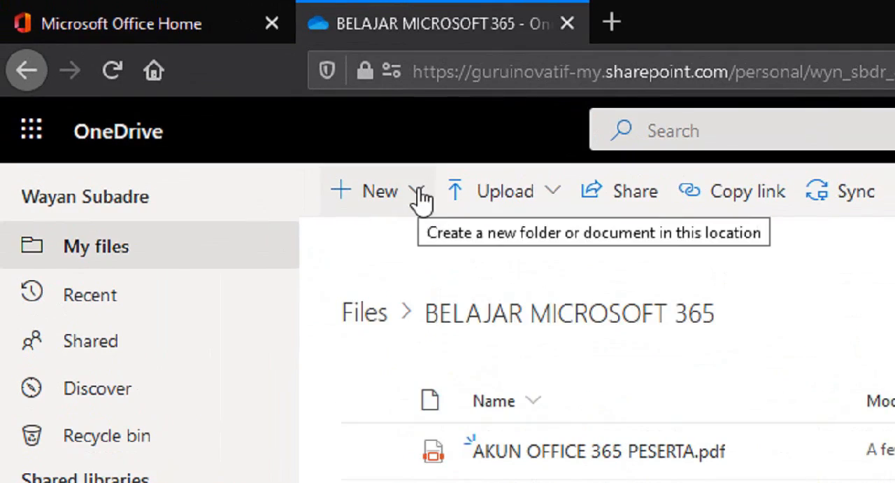
{"action": "left_click", "coordinate": [374, 174]}
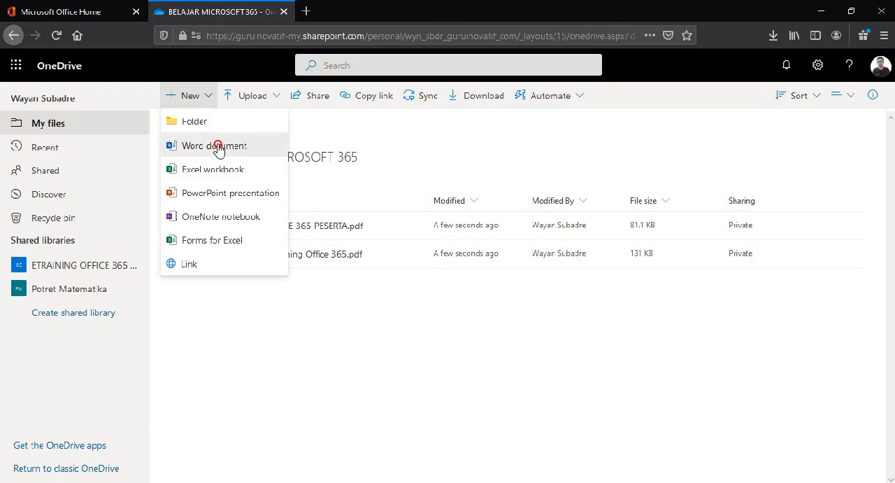
{"action": "left_click", "coordinate": [218, 149]}
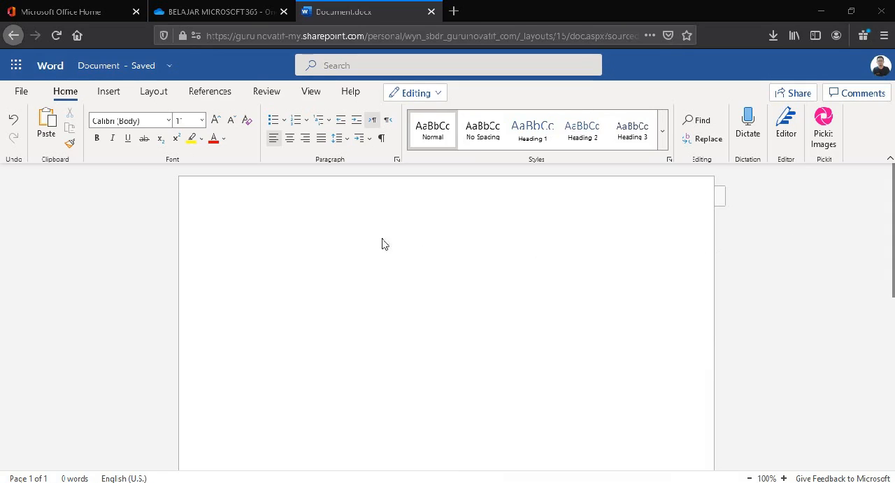
Step: Add the centred title "BELAJAR MICROSOFT OFFICE ONLINE" at the start of the blank document
{"action": "left_click", "coordinate": [355, 234]}
{"action": "left_click", "coordinate": [290, 138]}
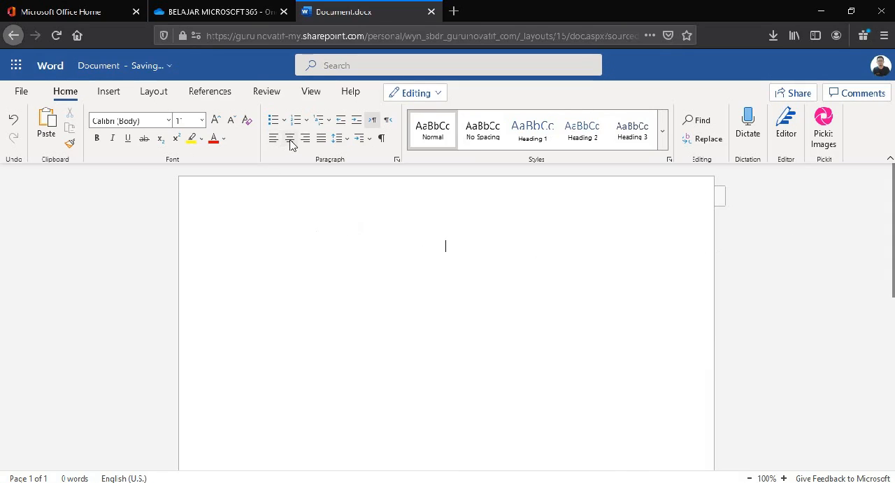
{"action": "type", "text": "BELAJAR MICROSOFT OFFICE ONLINE"}
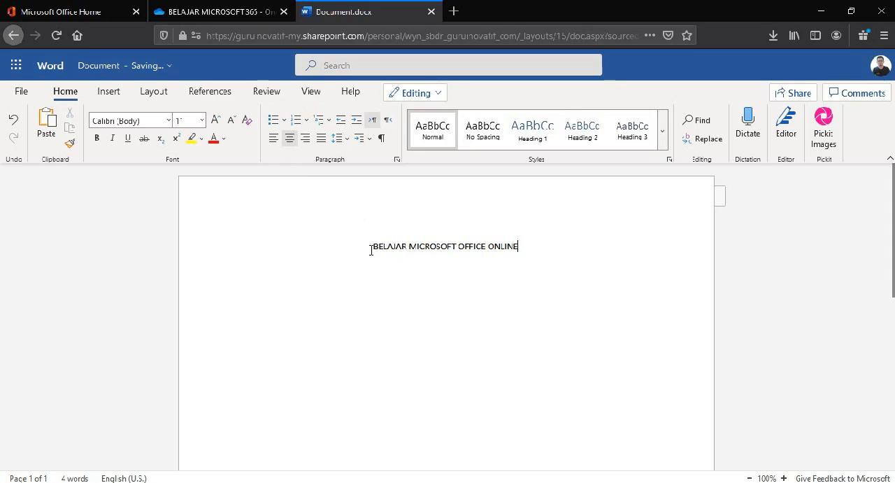
Step: Colour the whole title standard green and set its font to Cooper Black
{"action": "left_click_drag", "start_coordinate": [370, 249], "coordinate": [524, 246]}
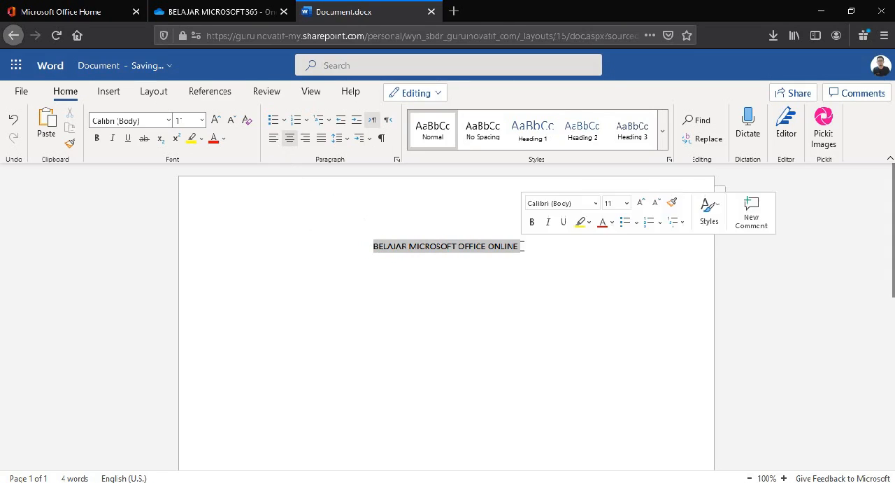
{"action": "left_click", "coordinate": [224, 138]}
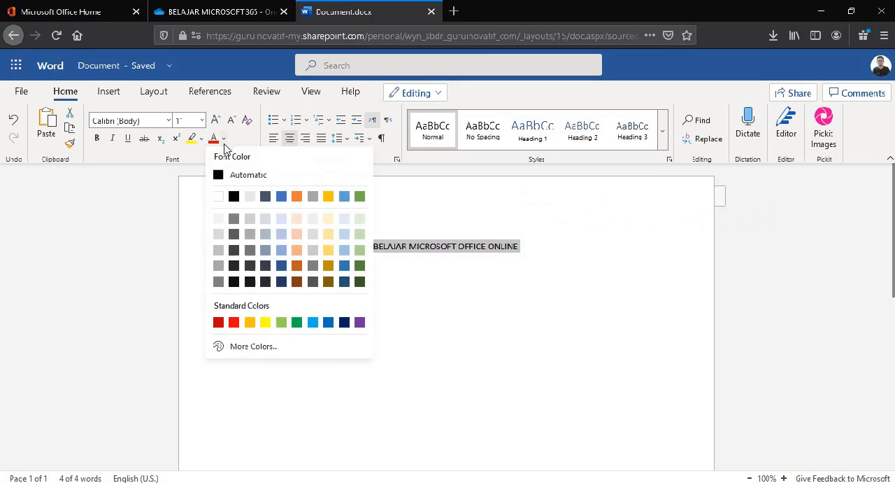
{"action": "left_click", "coordinate": [297, 322]}
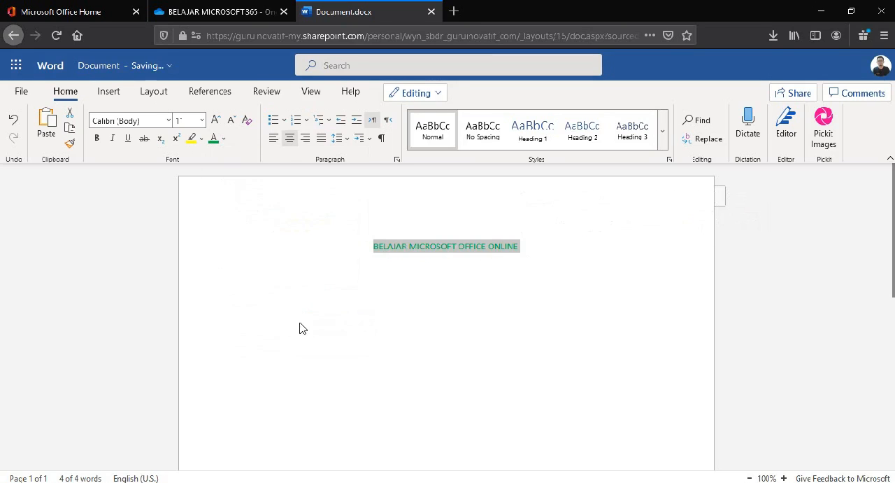
{"action": "left_click", "coordinate": [168, 121]}
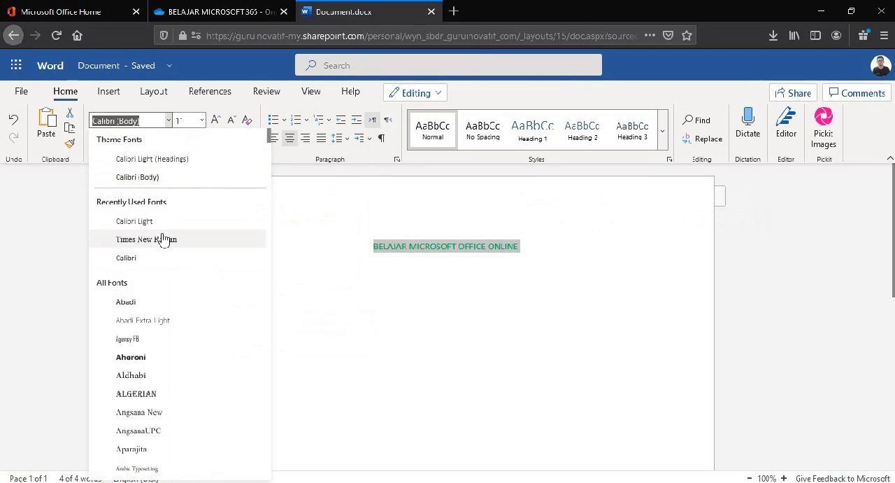
{"action": "scroll", "coordinate": [161, 313], "scroll_direction": "down", "scroll_amount": 5}
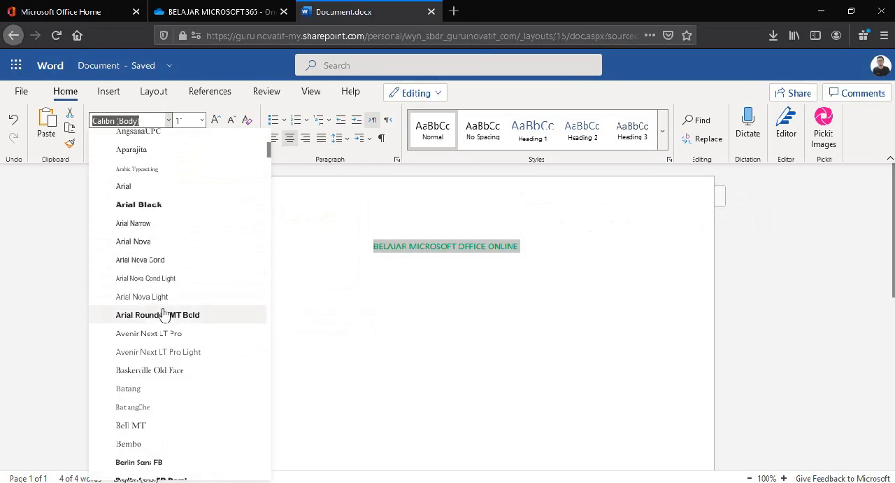
{"action": "scroll", "coordinate": [166, 256], "scroll_direction": "down", "scroll_amount": 5}
{"action": "scroll", "coordinate": [167, 259], "scroll_direction": "down", "scroll_amount": 5}
{"action": "left_click", "coordinate": [156, 316]}
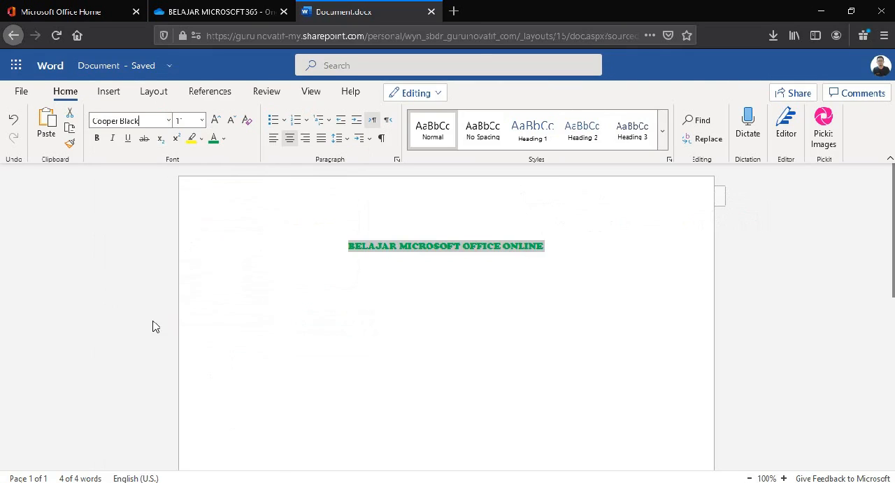
Step: Set the title's font size to 16 and make it bold, italic and underlined
{"action": "left_click", "coordinate": [203, 121]}
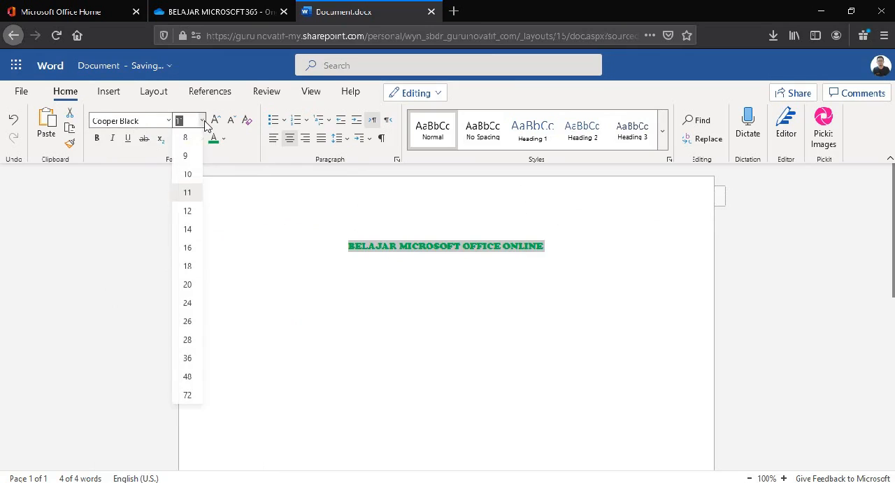
{"action": "left_click", "coordinate": [187, 253]}
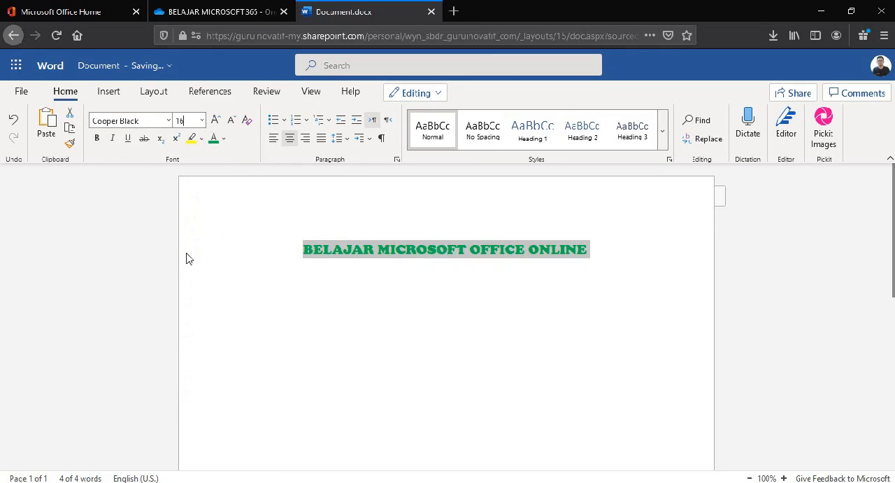
{"action": "left_click", "coordinate": [112, 139]}
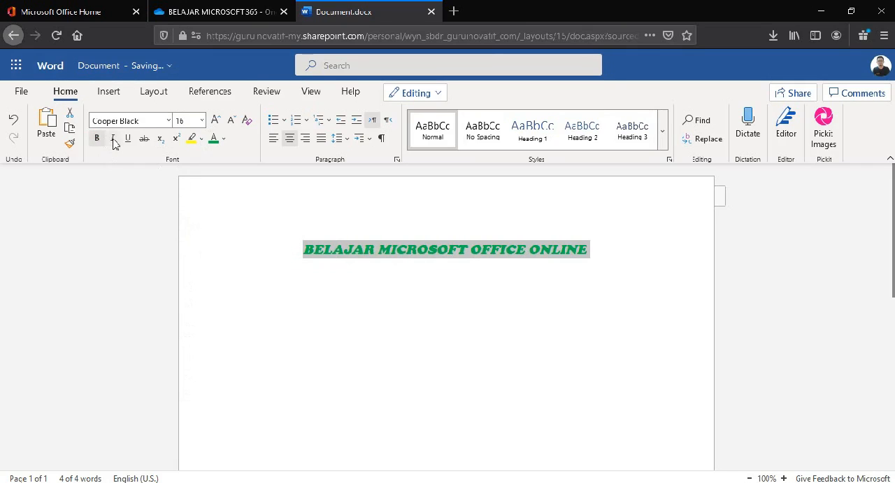
{"action": "left_click", "coordinate": [128, 139]}
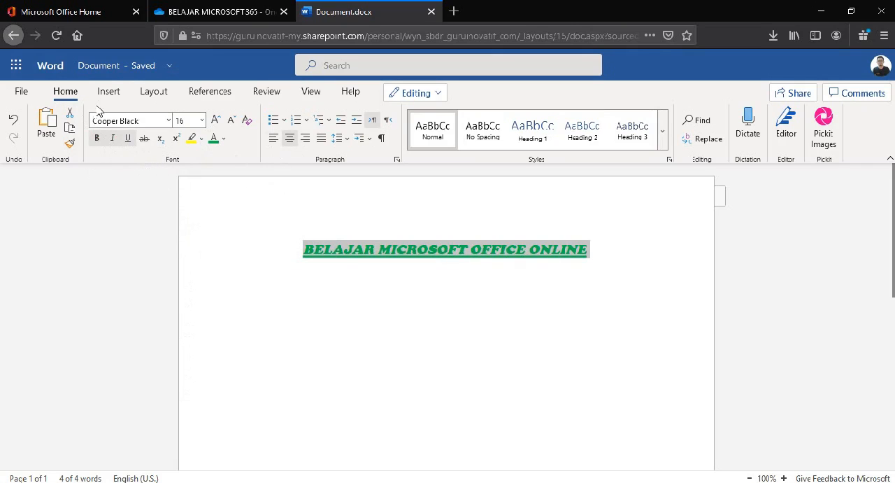
{"action": "left_click", "coordinate": [379, 253]}
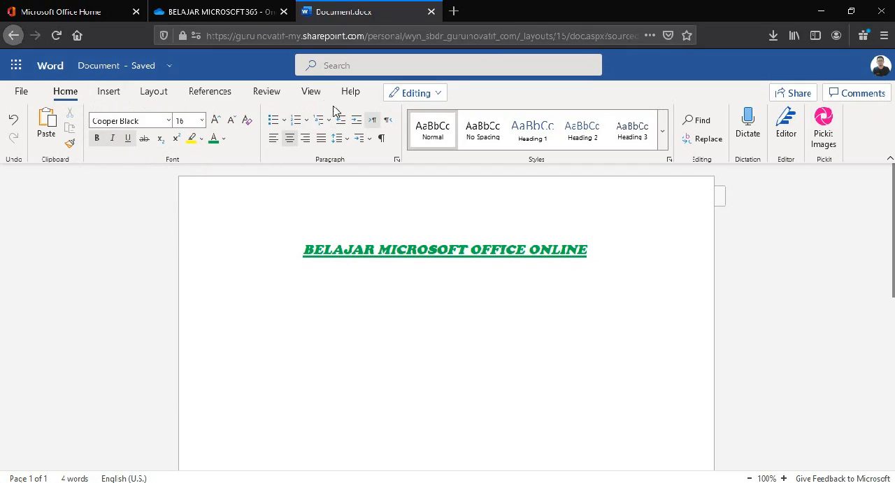
{"action": "left_click", "coordinate": [117, 93]}
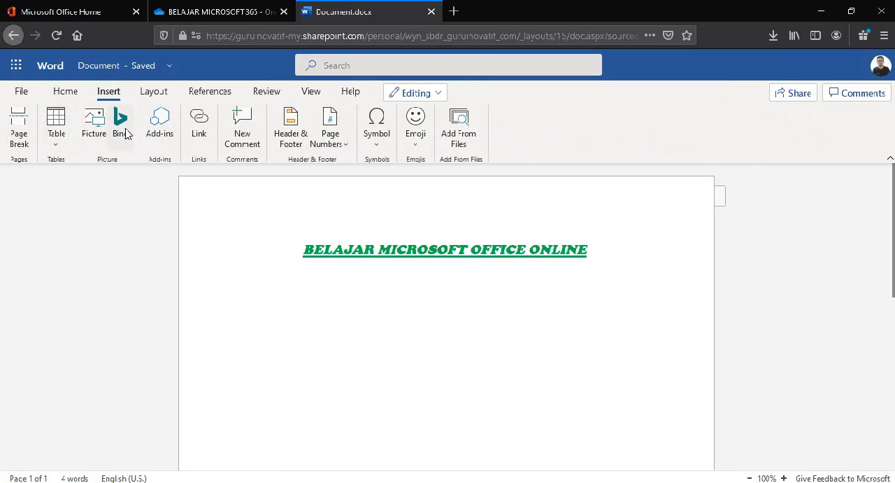
{"action": "left_click", "coordinate": [155, 95]}
{"action": "left_click", "coordinate": [210, 96]}
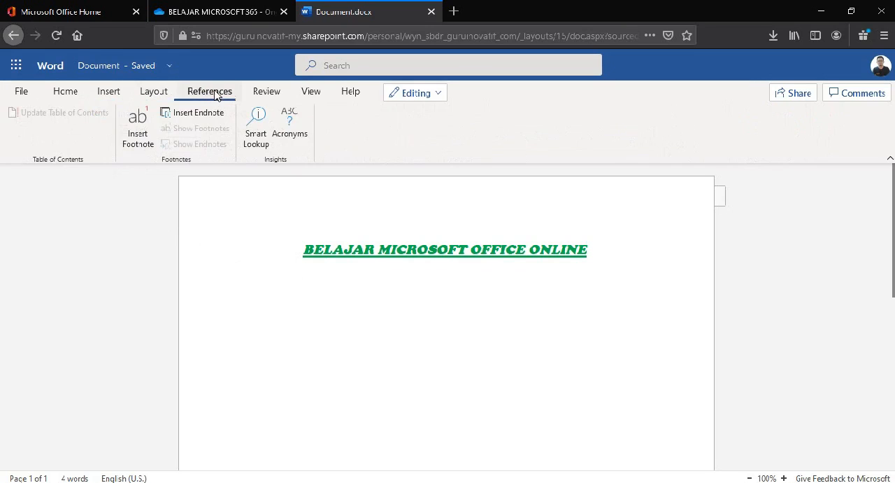
{"action": "left_click", "coordinate": [258, 91]}
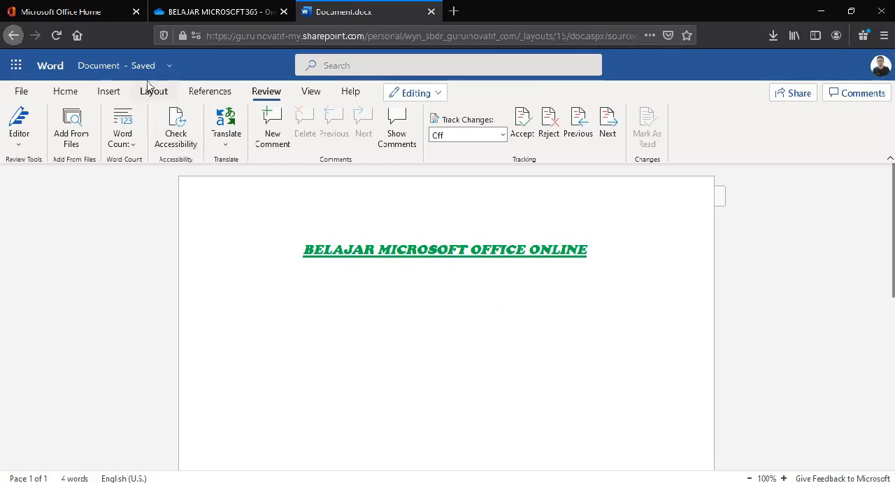
{"action": "left_click", "coordinate": [203, 11]}
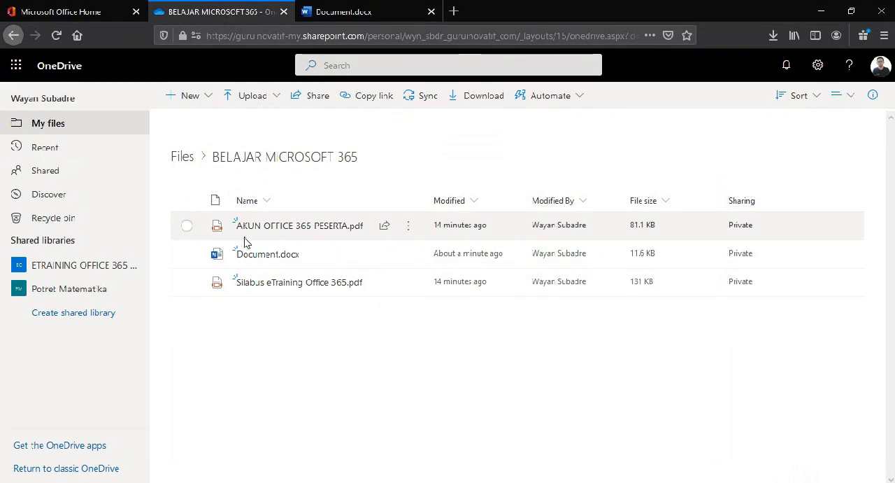
{"action": "mouse_move", "coordinate": [255, 259]}
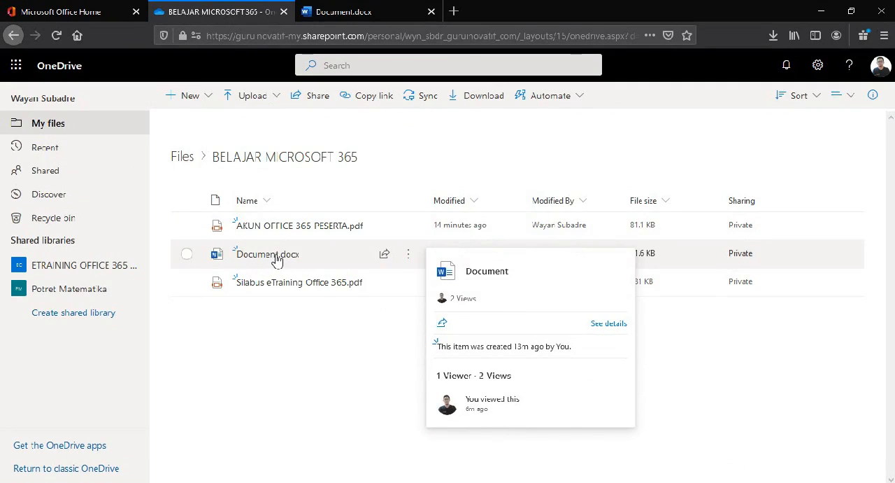
{"action": "right_click", "coordinate": [277, 259]}
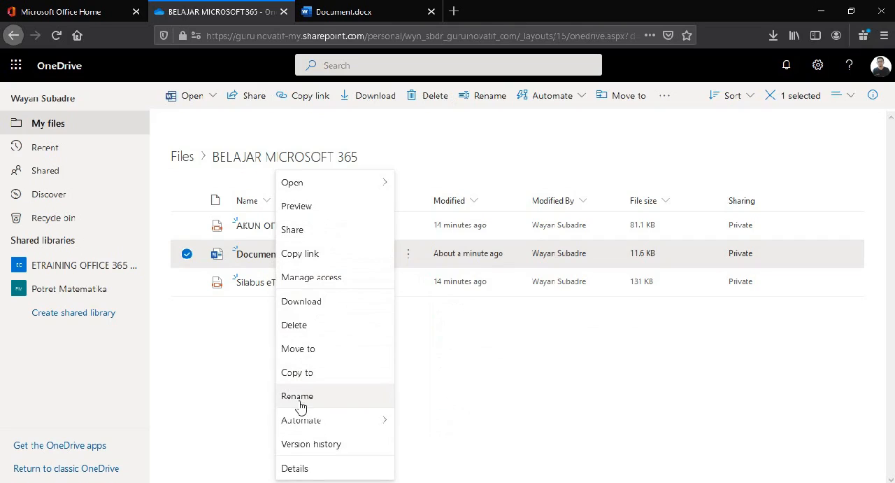
{"action": "left_click", "coordinate": [227, 318]}
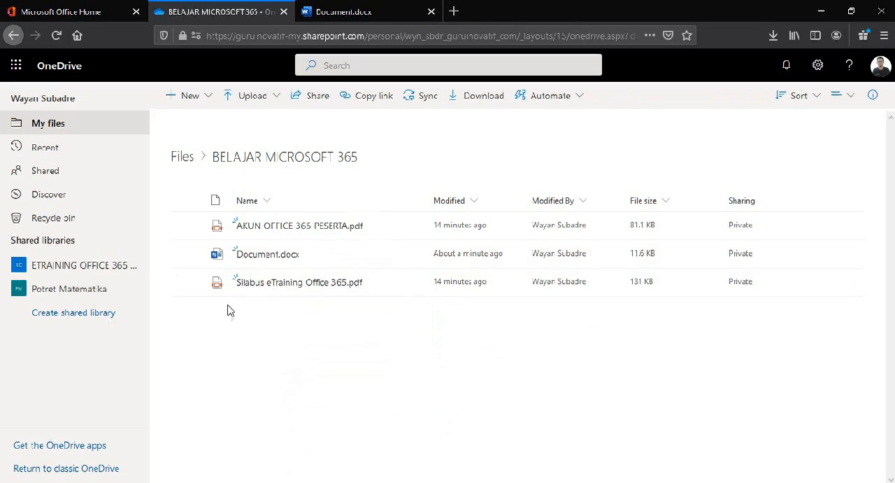
Step: Rename the open Word document as BELAJAR WORD ONLINE
{"action": "left_click", "coordinate": [352, 13]}
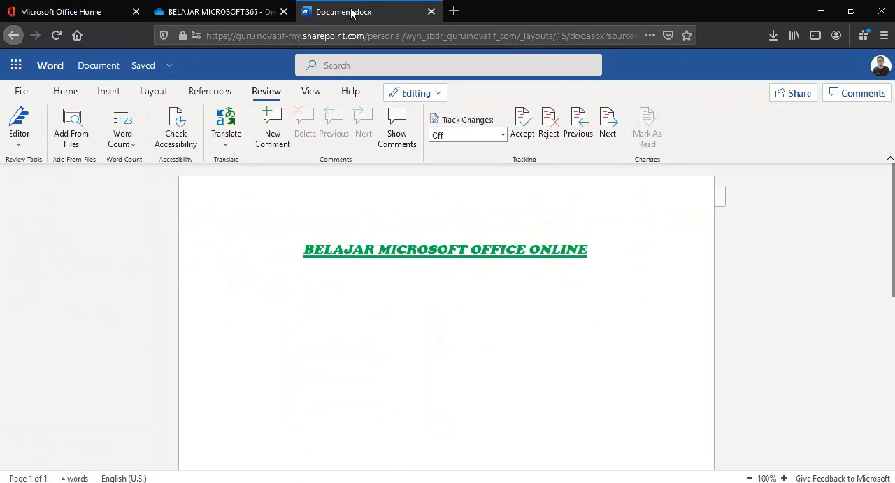
{"action": "left_click", "coordinate": [112, 67]}
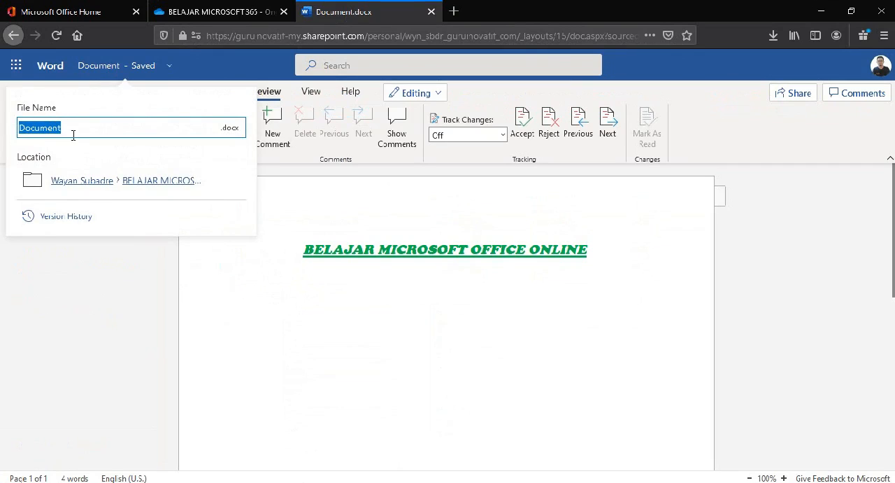
{"action": "type", "text": "BELAJAR WORD ONLINE"}
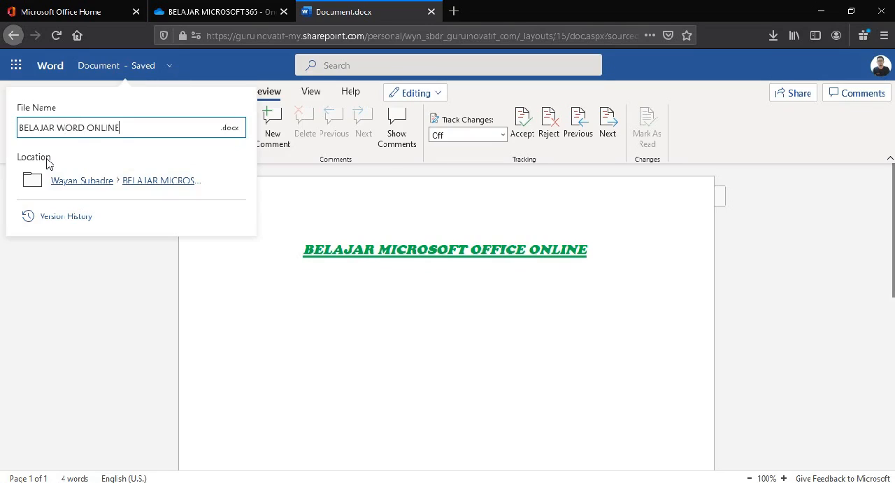
{"action": "key", "text": "Return"}
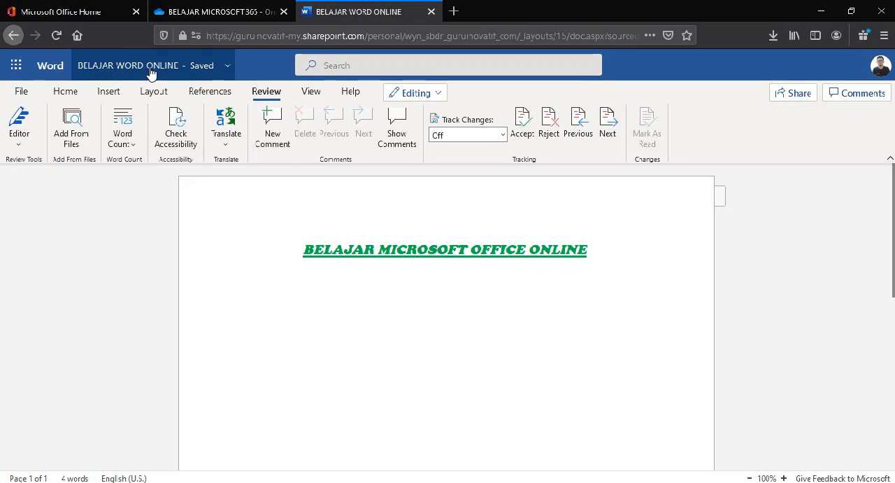
Step: Refresh the BELAJAR MICROSOFT 365 folder in OneDrive to check the renamed document
{"action": "left_click", "coordinate": [224, 17]}
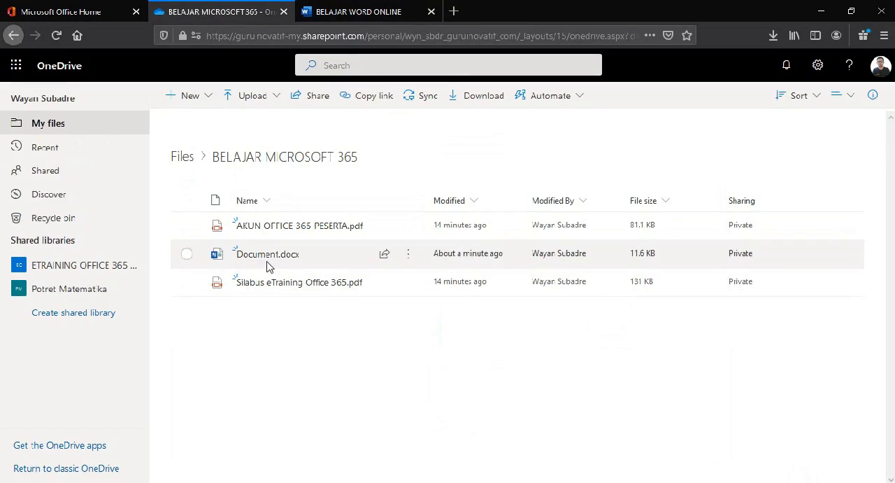
{"action": "right_click", "coordinate": [239, 357]}
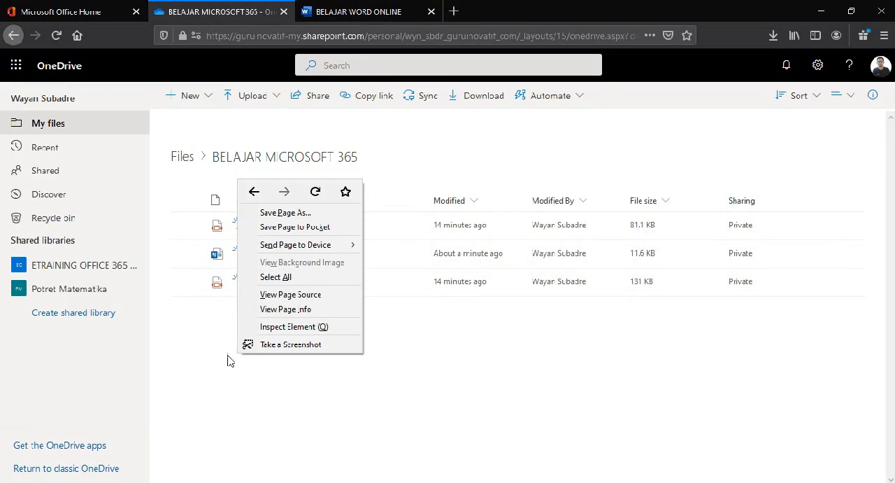
{"action": "left_click", "coordinate": [315, 193]}
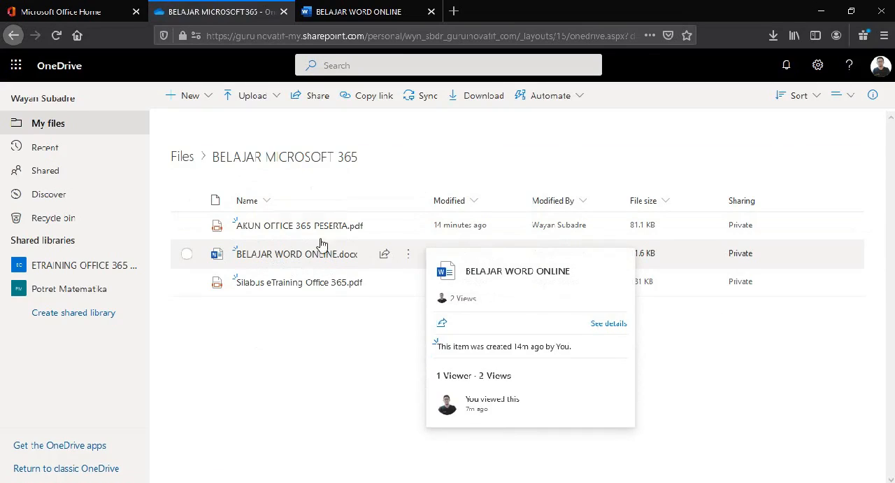
Step: Close the BELAJAR WORD ONLINE document and create a new Excel workbook in the BELAJAR MICROSOFT 365 folder
{"action": "left_click", "coordinate": [381, 12]}
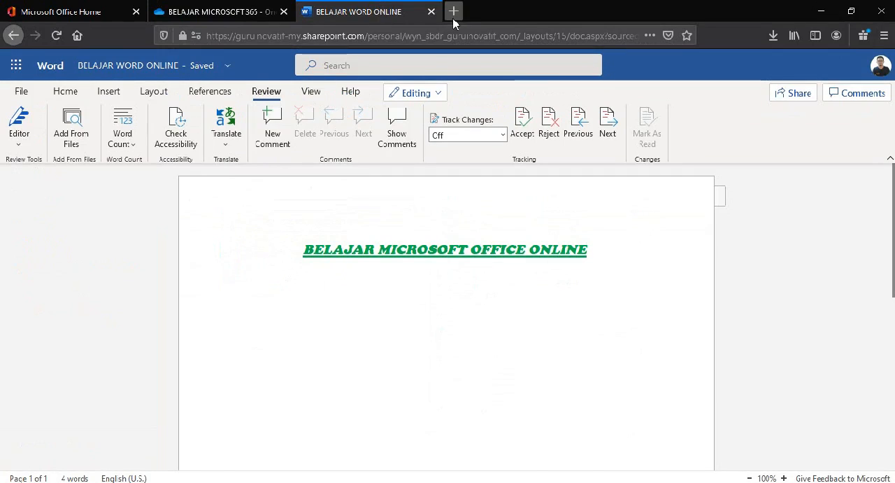
{"action": "left_click", "coordinate": [430, 12]}
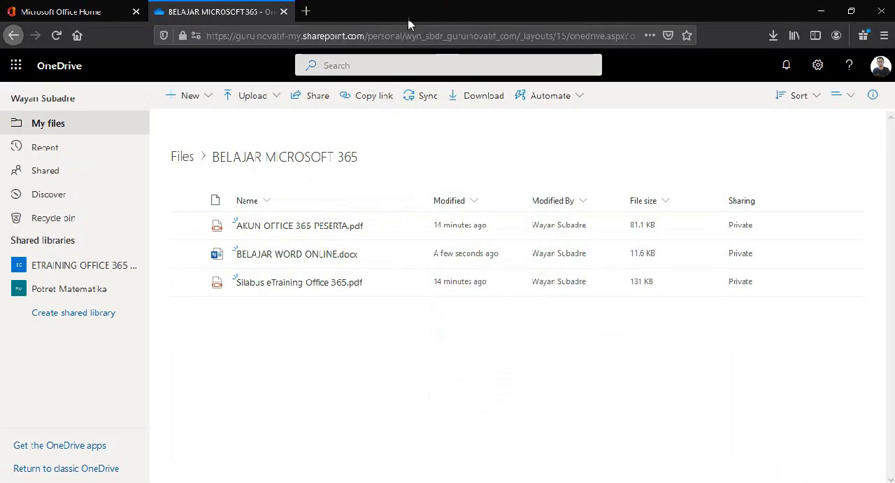
{"action": "mouse_move", "coordinate": [280, 263]}
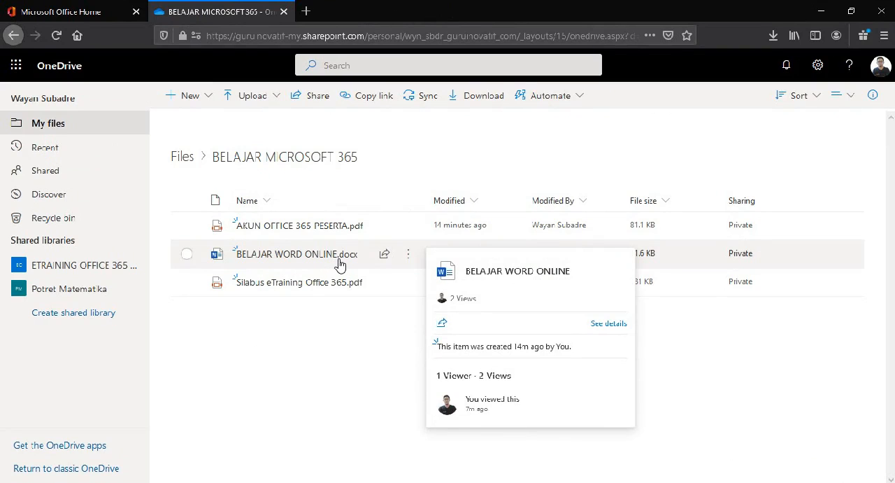
{"action": "left_click", "coordinate": [208, 97]}
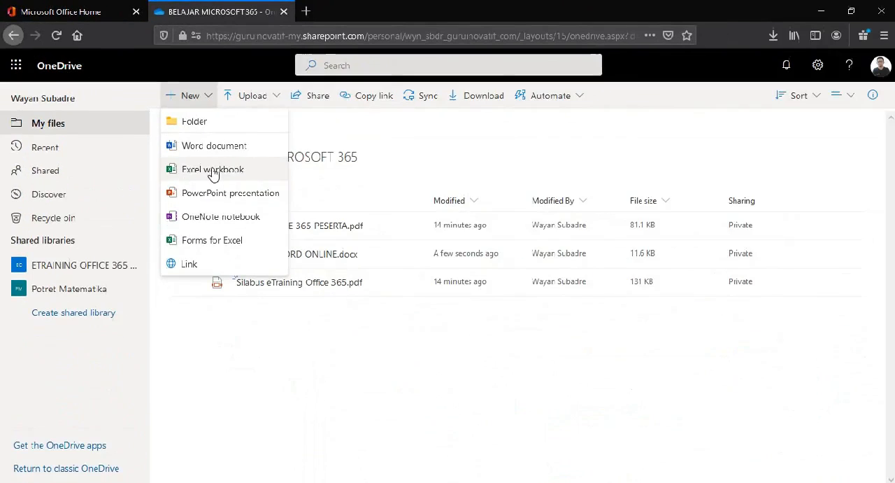
{"action": "left_click", "coordinate": [427, 347]}
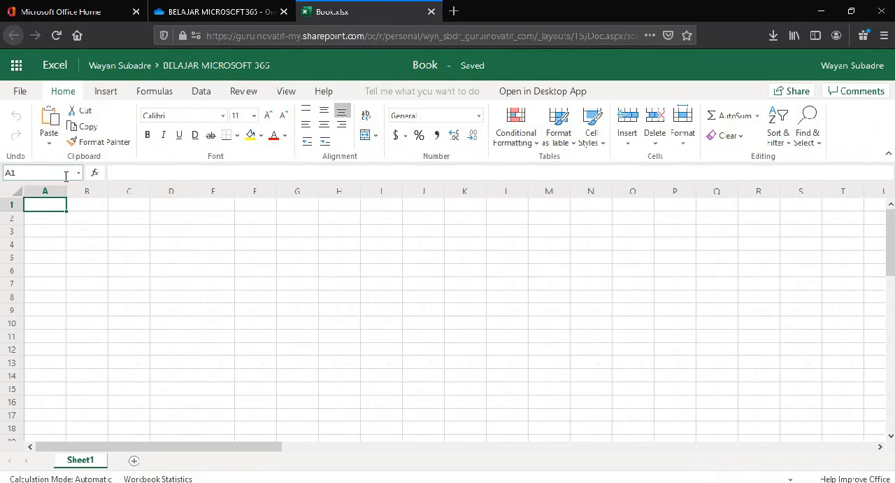
Step: Enter the title "DAFTAR NILAI SISWA KELAS IX" in cell A1
{"action": "left_click", "coordinate": [97, 218]}
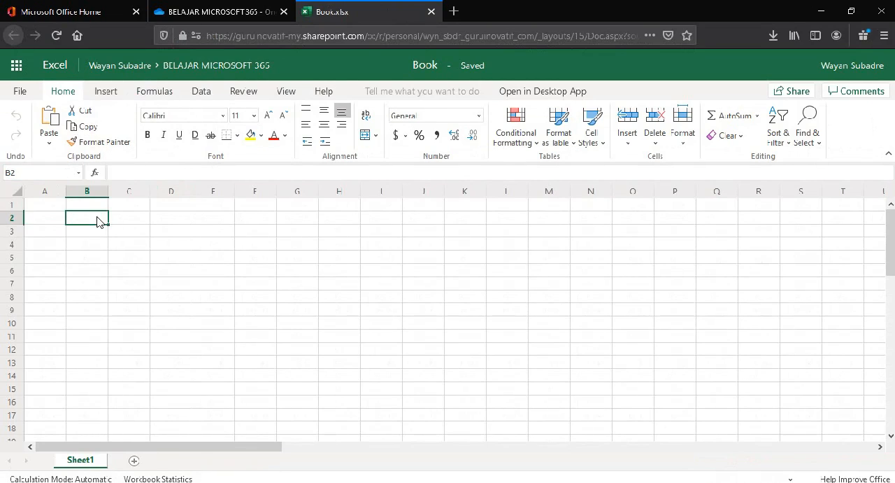
{"action": "left_click", "coordinate": [58, 207]}
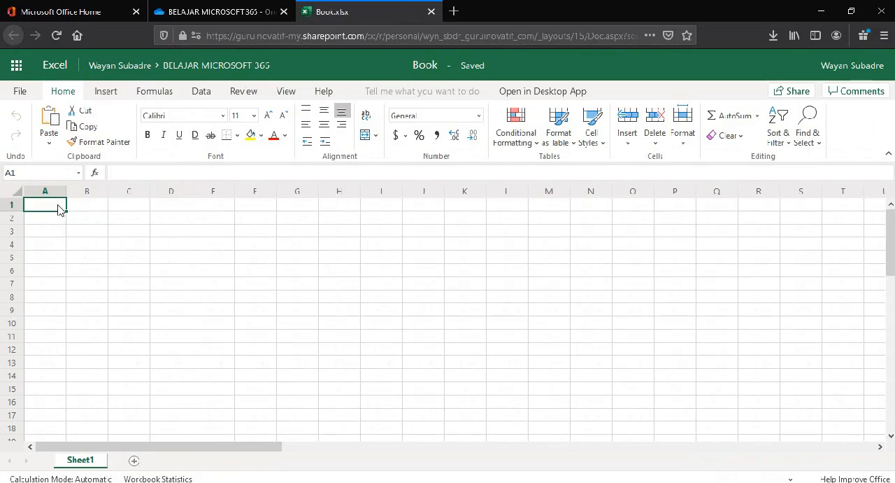
{"action": "type", "text": "DA"}
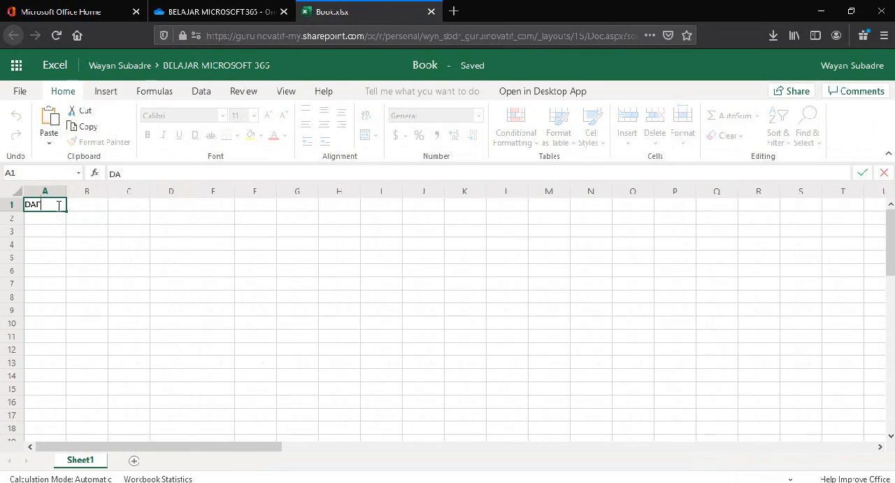
{"action": "type", "text": "FTAR NILAI SIS"}
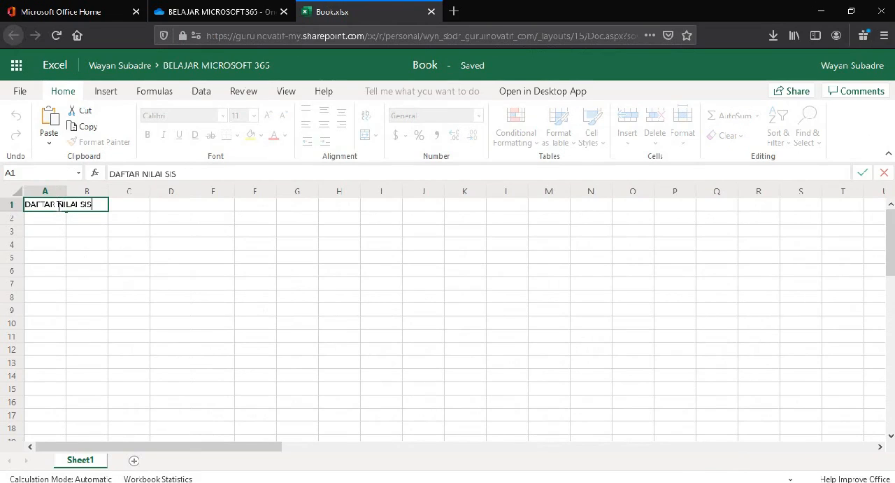
{"action": "type", "text": "WA KELAS"}
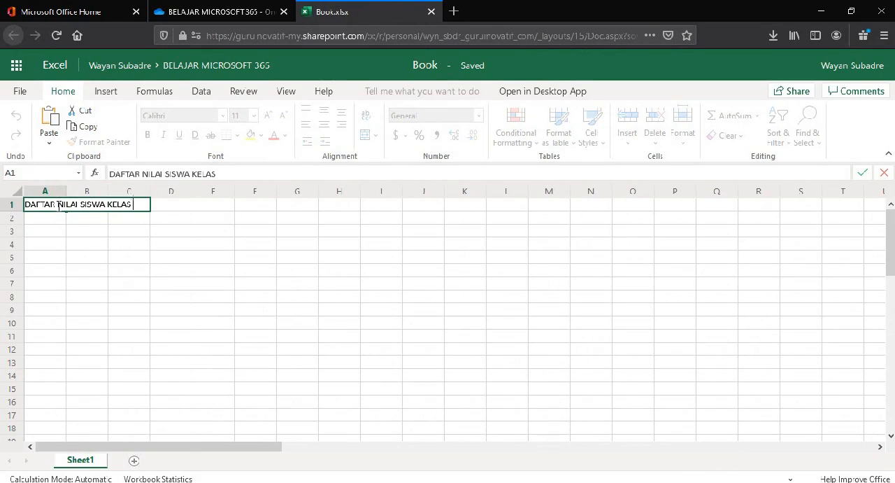
{"action": "type", "text": " IX"}
{"action": "left_click", "coordinate": [102, 272]}
{"action": "left_click", "coordinate": [54, 205]}
{"action": "left_click_drag", "start_coordinate": [55, 205], "coordinate": [134, 205]}
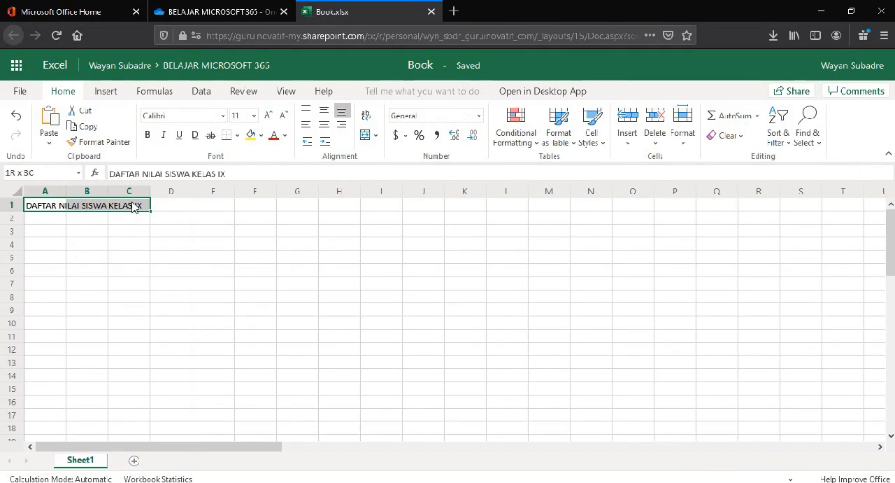
Step: Fill cells A3 to D3 with the column headings NO, NAMA SISWA, MATA PELAJARA and RATA-RATA
{"action": "left_click", "coordinate": [55, 235]}
{"action": "type", "text": "NO"}
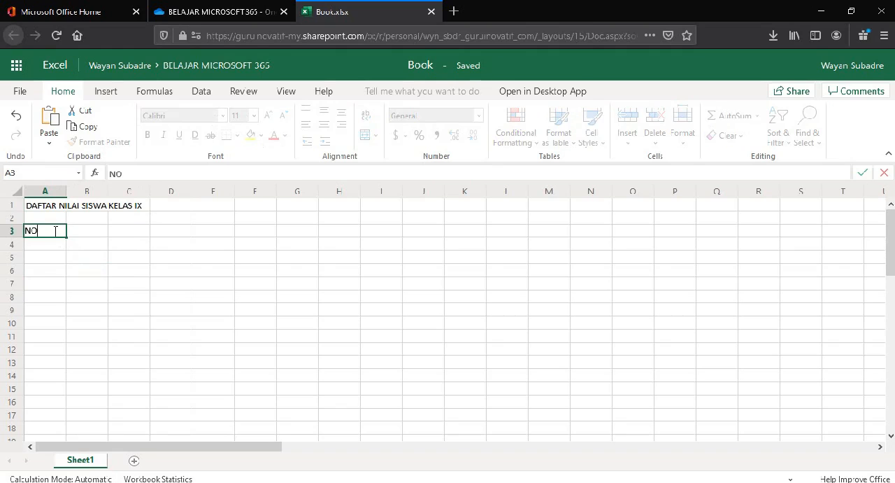
{"action": "key", "text": "Tab"}
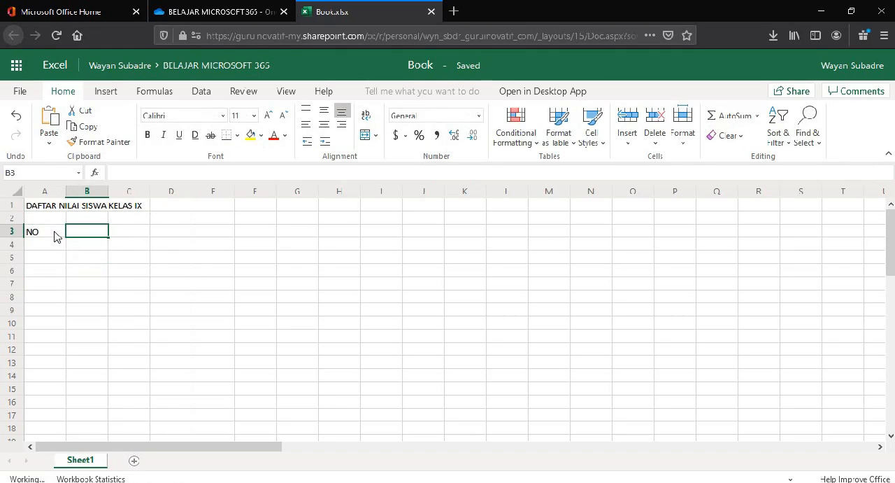
{"action": "type", "text": "NAMA SISWA"}
{"action": "key", "text": "Tab"}
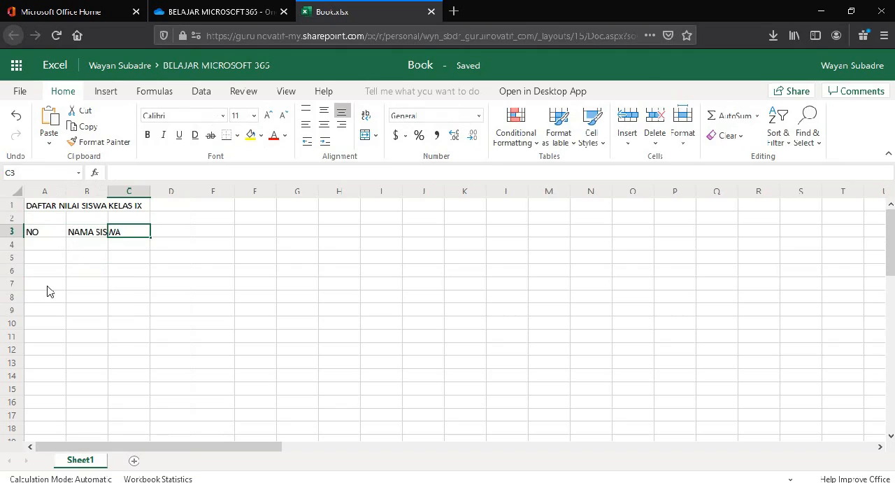
{"action": "type", "text": "MAT"}
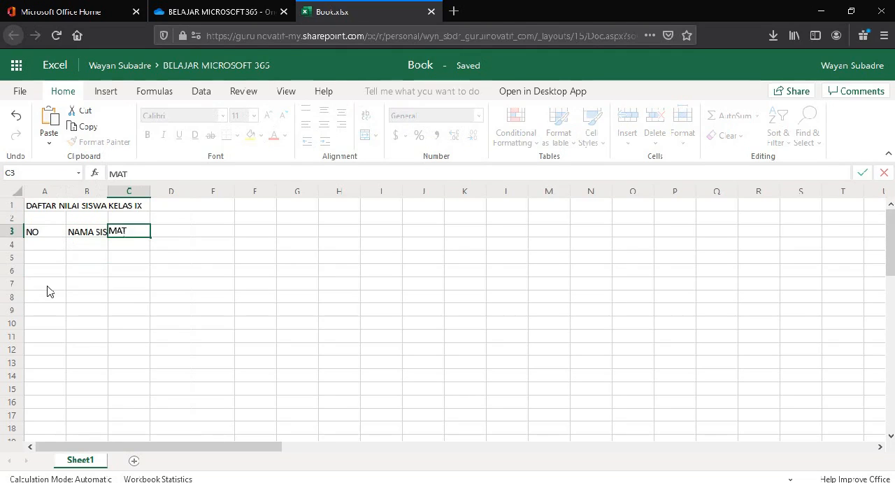
{"action": "type", "text": "A PELAJARA"}
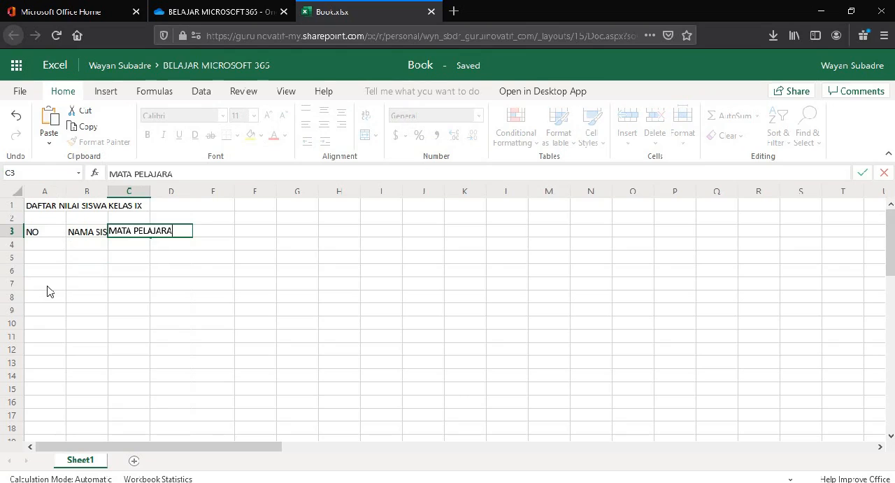
{"action": "key", "text": "Tab"}
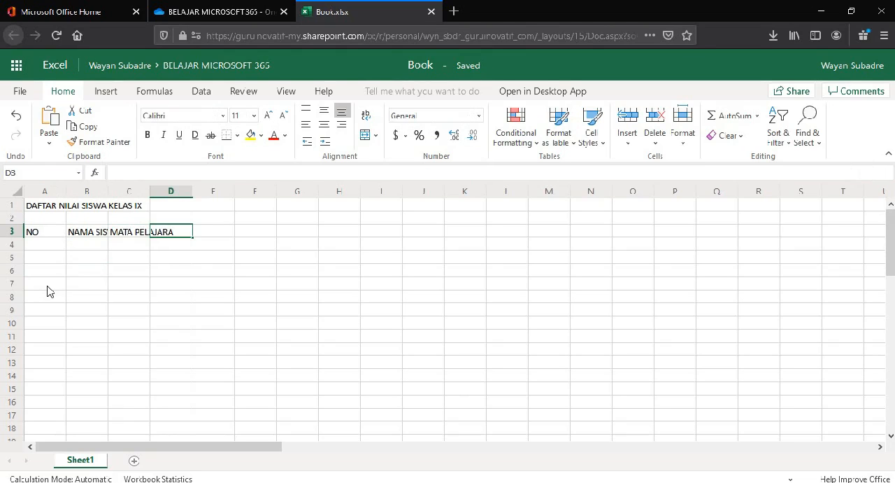
{"action": "type", "text": "RATA"}
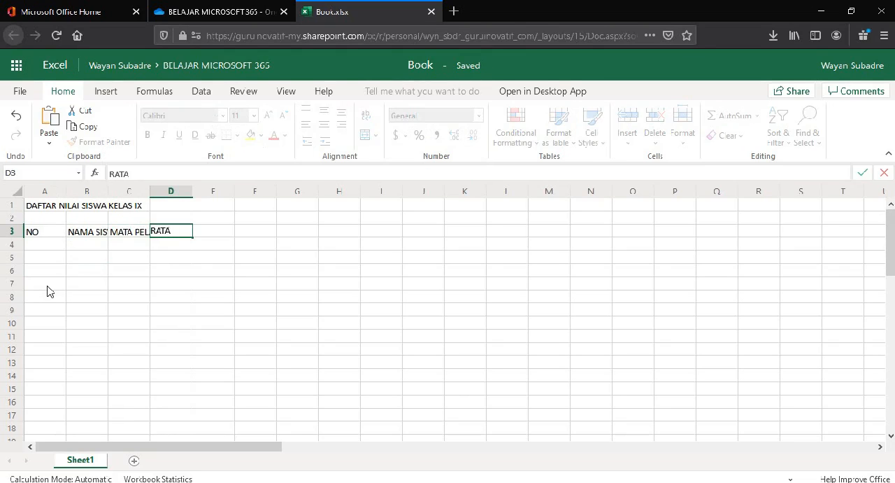
{"action": "type", "text": "-RATA"}
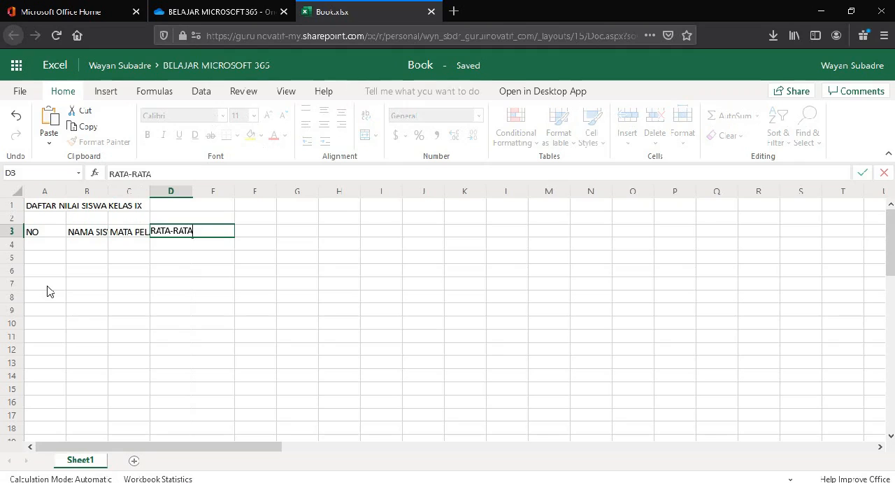
{"action": "left_click", "coordinate": [218, 348]}
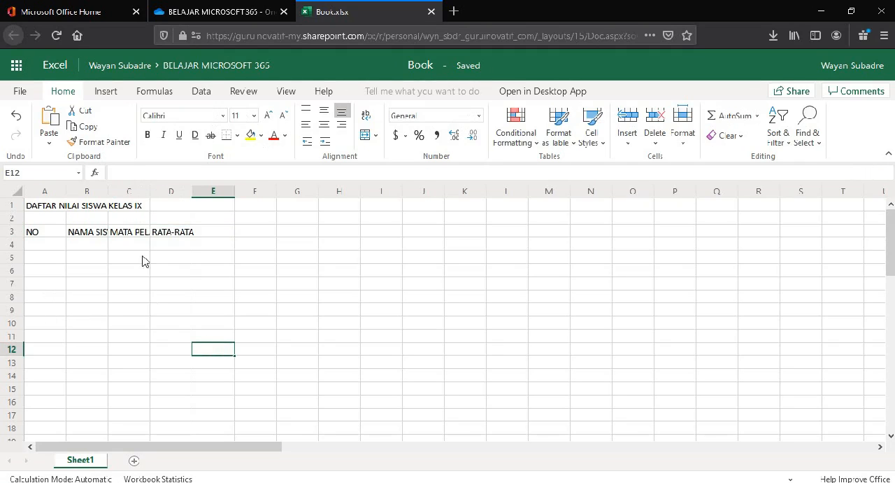
Step: Widen column C so more of its subject heading fits
{"action": "left_click_drag", "start_coordinate": [152, 195], "coordinate": [169, 195]}
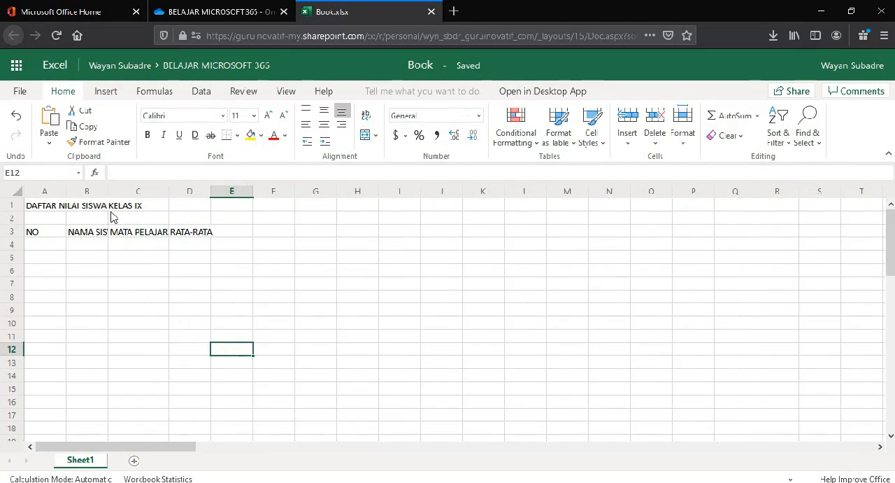
{"action": "left_click", "coordinate": [138, 245]}
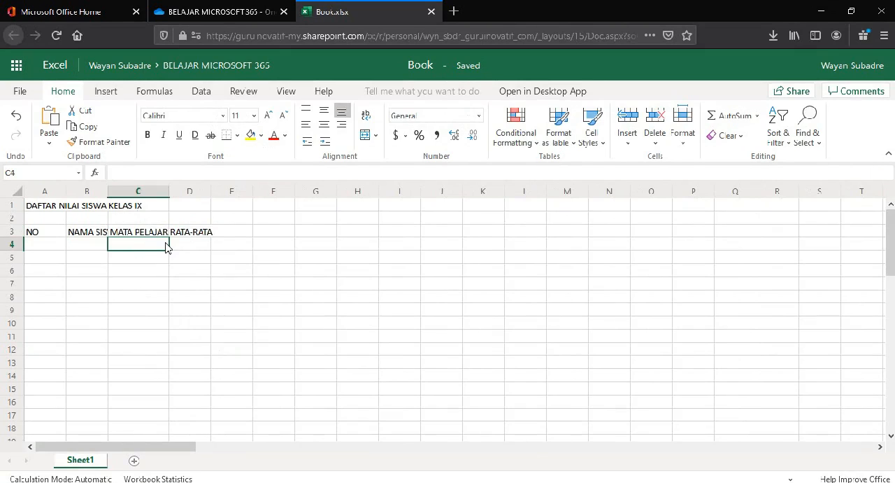
Step: Enter AGAMA in cell C4 as the first subject heading
{"action": "type", "text": "AGAM"}
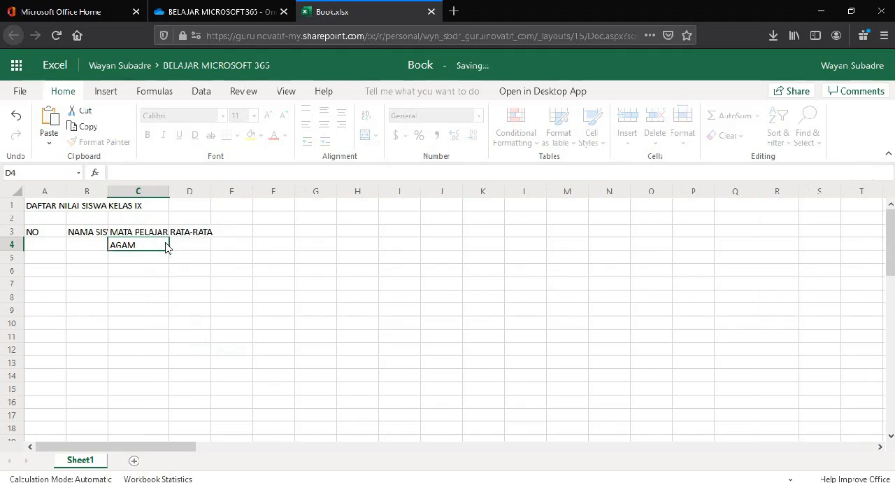
{"action": "key", "text": "Tab"}
{"action": "left_click", "coordinate": [166, 248]}
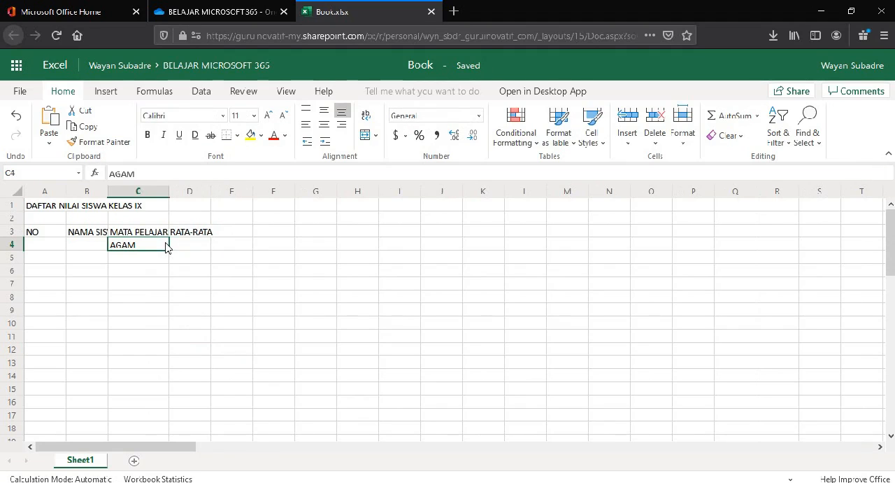
{"action": "double_click", "coordinate": [165, 247]}
{"action": "type", "text": "A"}
{"action": "left_click", "coordinate": [195, 248]}
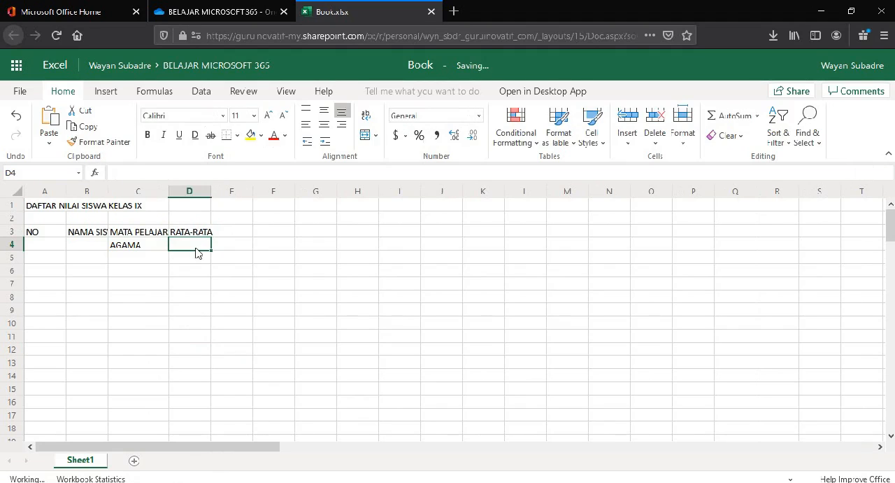
Step: Enter the subject headings PPKN in cell D4 and BHS INDO in cell E4
{"action": "type", "text": "PPKN"}
{"action": "key", "text": "Tab"}
{"action": "type", "text": "B"}
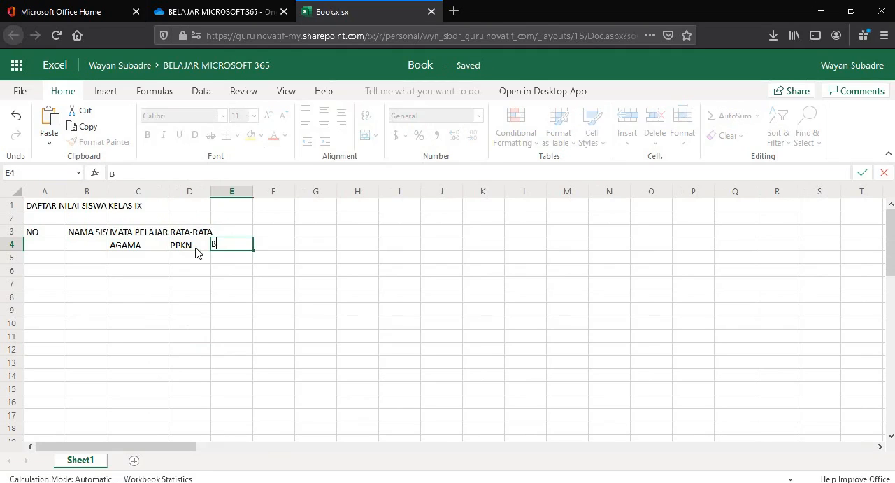
{"action": "type", "text": "HS INDO"}
{"action": "key", "text": "Tab"}
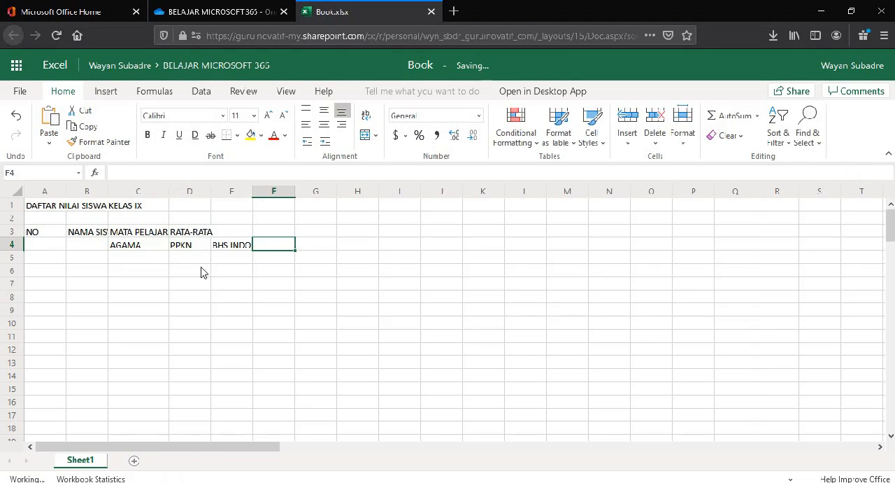
Step: Fill cells F4 to H4 with the subject headings MTK, IPA and IPS
{"action": "type", "text": "MTK"}
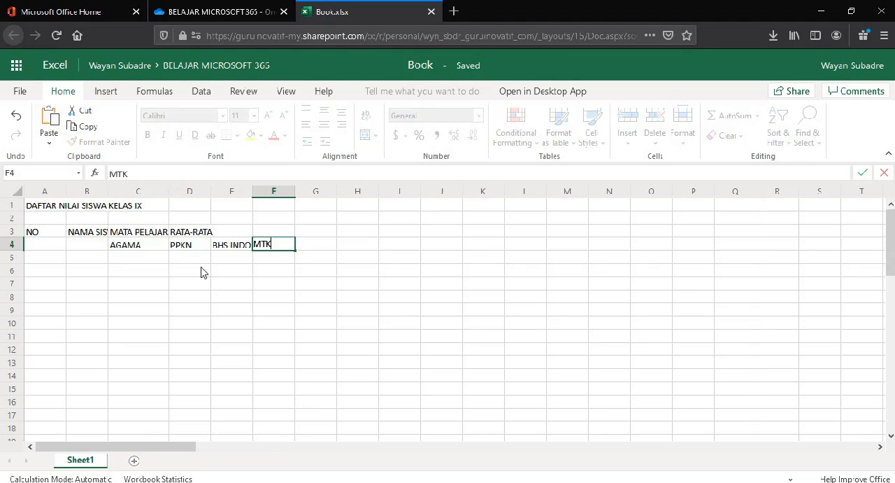
{"action": "key", "text": "Tab"}
{"action": "type", "text": "IPA"}
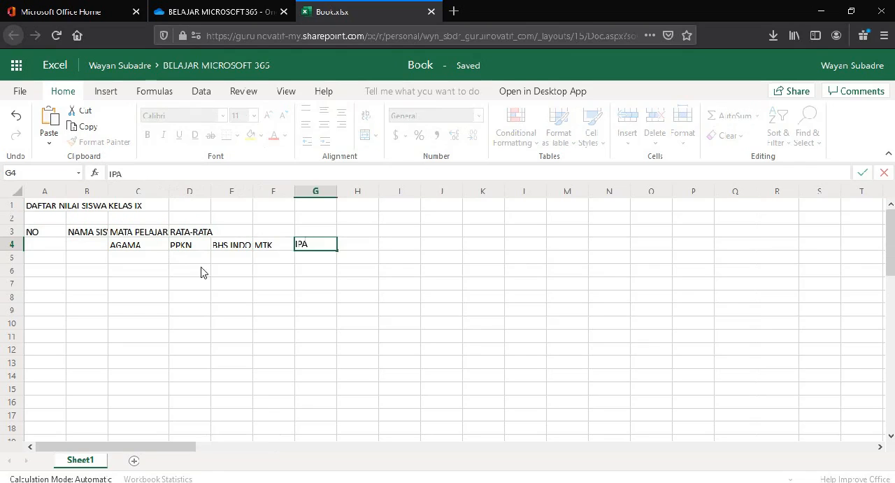
{"action": "key", "text": "Tab"}
{"action": "type", "text": "P"}
{"action": "key", "text": "BackSpace"}
{"action": "type", "text": "IPS"}
{"action": "key", "text": "Tab"}
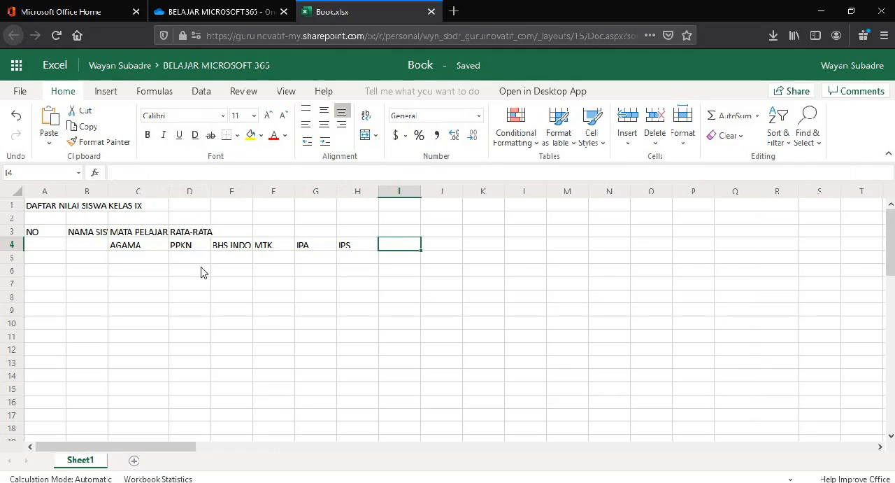
Step: Enter the subject headings BHS ING in cell I4 and SENI BUDAYA in cell J4
{"action": "type", "text": "BH"}
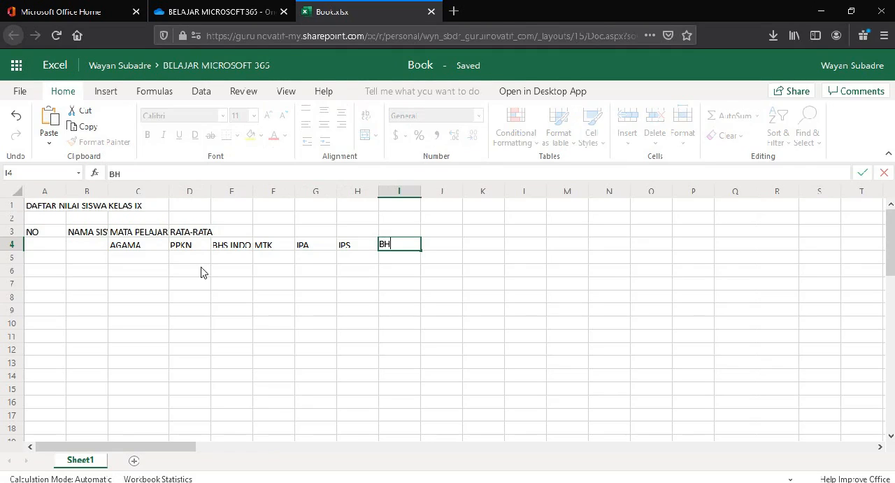
{"action": "type", "text": "S ING"}
{"action": "key", "text": "Tab"}
{"action": "type", "text": "SENI BUDAYA"}
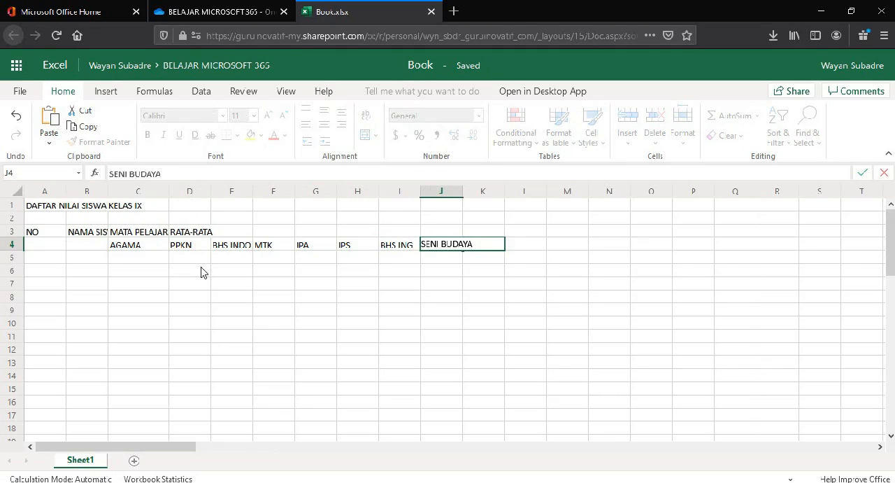
{"action": "key", "text": "Tab"}
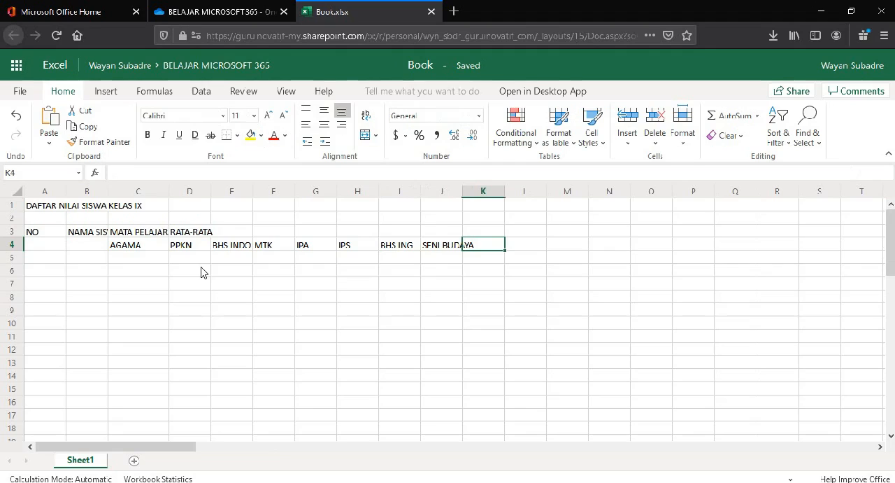
Step: Complete the subject headings with PJOK in cell K4 and PRAKARYA in cell L4
{"action": "type", "text": "PJOK"}
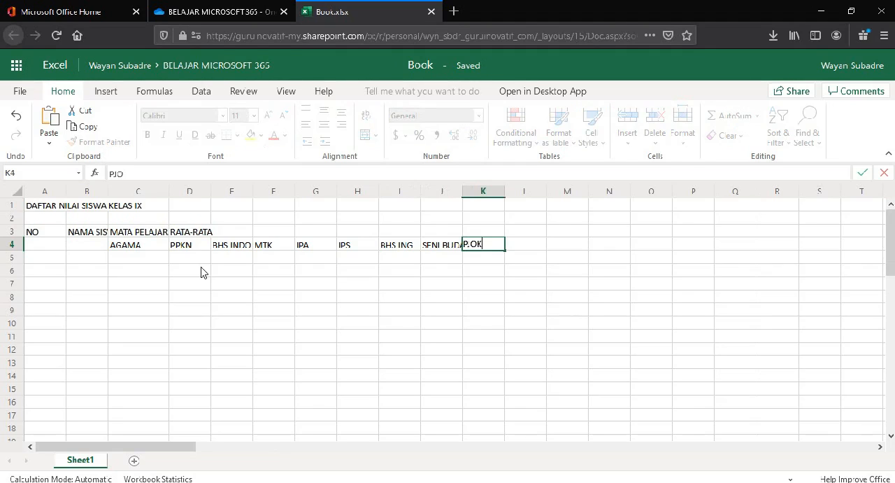
{"action": "key", "text": "Tab"}
{"action": "type", "text": "P"}
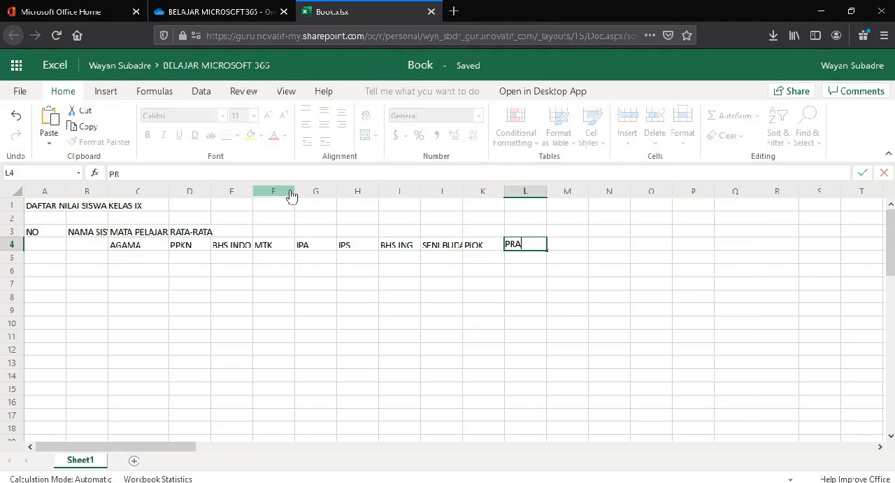
{"action": "type", "text": "RAKARYA"}
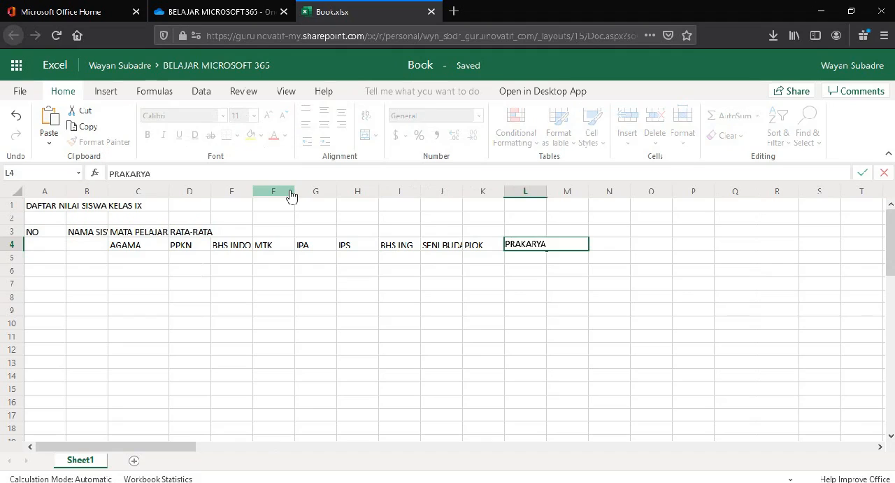
{"action": "left_click", "coordinate": [275, 297]}
Step: Move the RATA-RATA heading out of cell D3 by clearing it there and entering it in cell M3
{"action": "left_click_drag", "start_coordinate": [149, 246], "coordinate": [521, 250]}
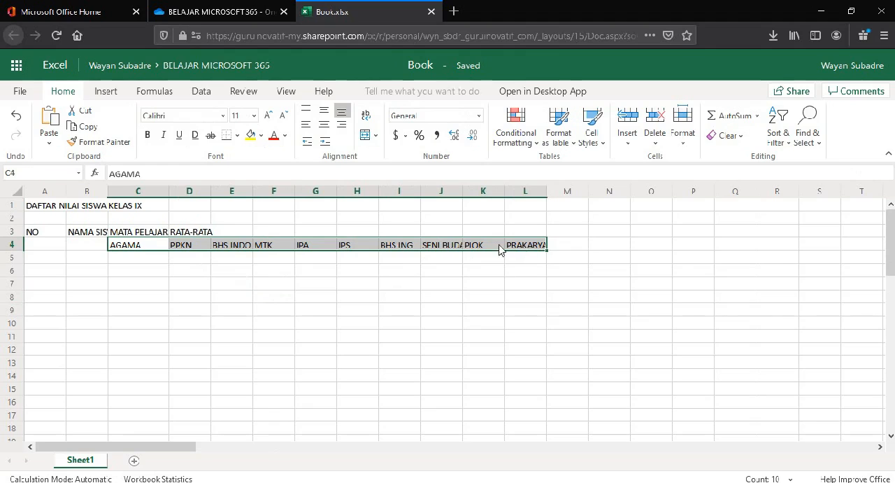
{"action": "left_click", "coordinate": [186, 236]}
{"action": "right_click", "coordinate": [195, 236]}
{"action": "left_click", "coordinate": [186, 235]}
{"action": "left_click_drag", "start_coordinate": [153, 173], "coordinate": [94, 174]}
{"action": "key", "text": "BackSpace"}
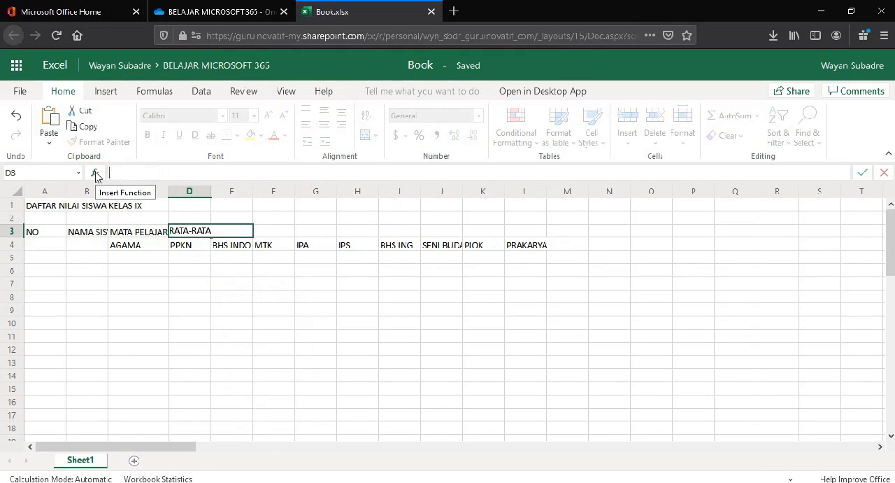
{"action": "left_click", "coordinate": [568, 230]}
{"action": "type", "text": "RATA-RATA"}
{"action": "left_click", "coordinate": [568, 272]}
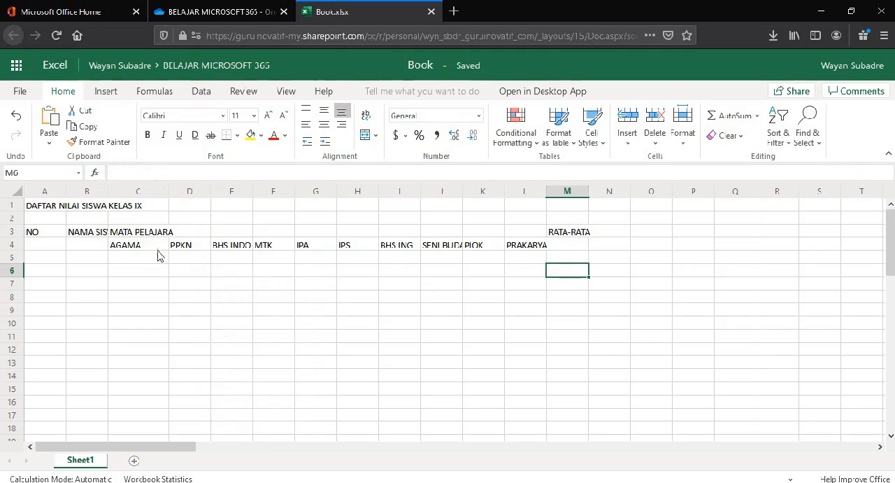
Step: Merge and center cells C3 to L3 and correct the heading in them to MATA PELAJARAN
{"action": "left_click_drag", "start_coordinate": [140, 236], "coordinate": [521, 236]}
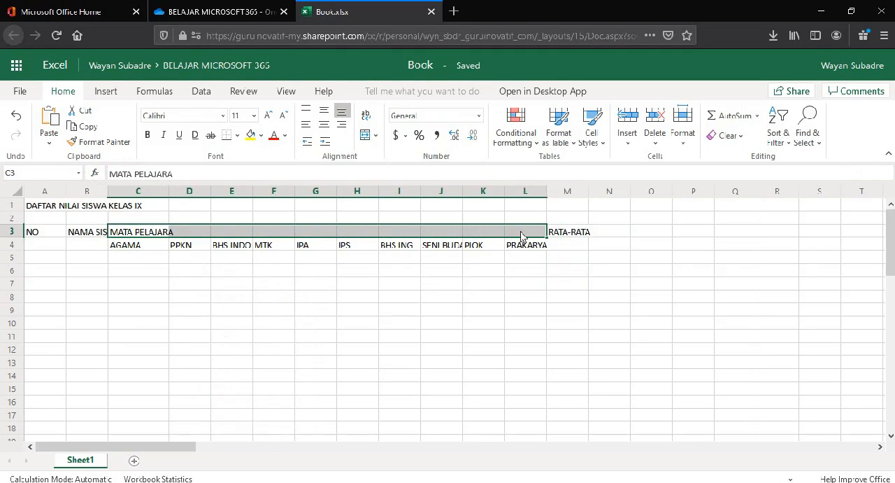
{"action": "left_click", "coordinate": [376, 136]}
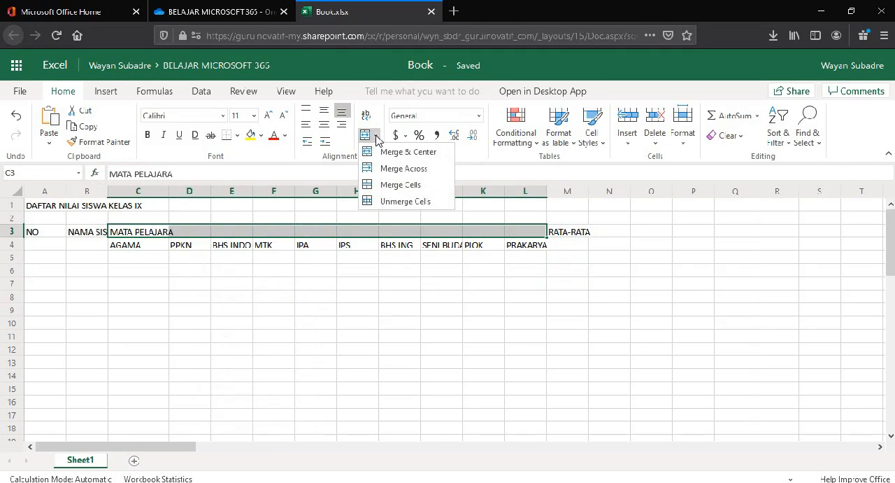
{"action": "left_click", "coordinate": [396, 156]}
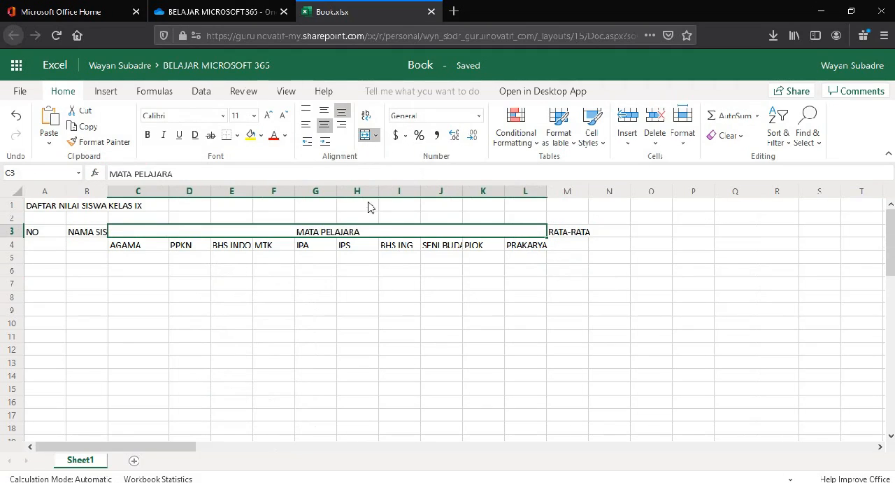
{"action": "double_click", "coordinate": [365, 234]}
{"action": "type", "text": "N"}
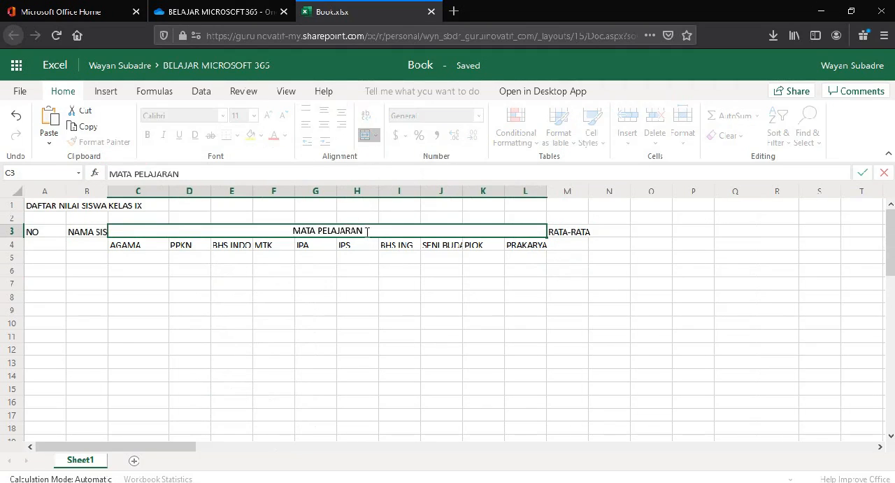
{"action": "left_click", "coordinate": [360, 282]}
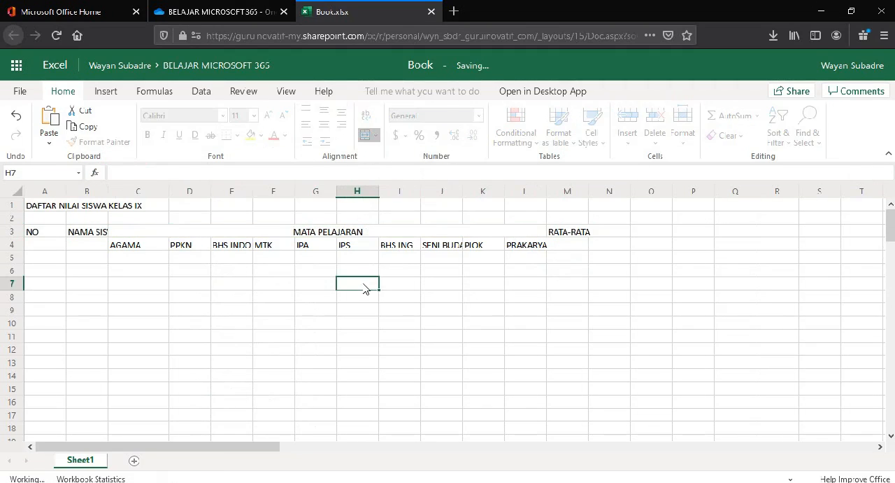
Step: Fit column B to the NAMA SISWA heading and narrow column A to suit the NO heading
{"action": "double_click", "coordinate": [107, 193]}
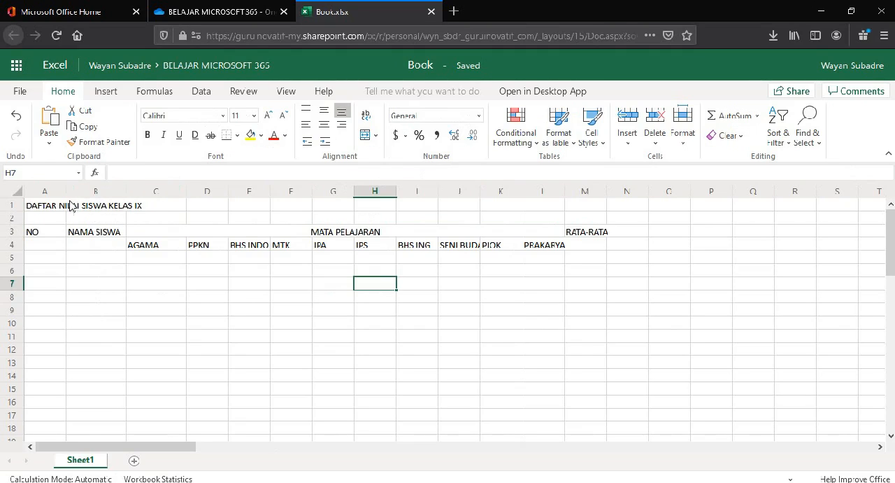
{"action": "left_click_drag", "start_coordinate": [67, 192], "coordinate": [46, 191]}
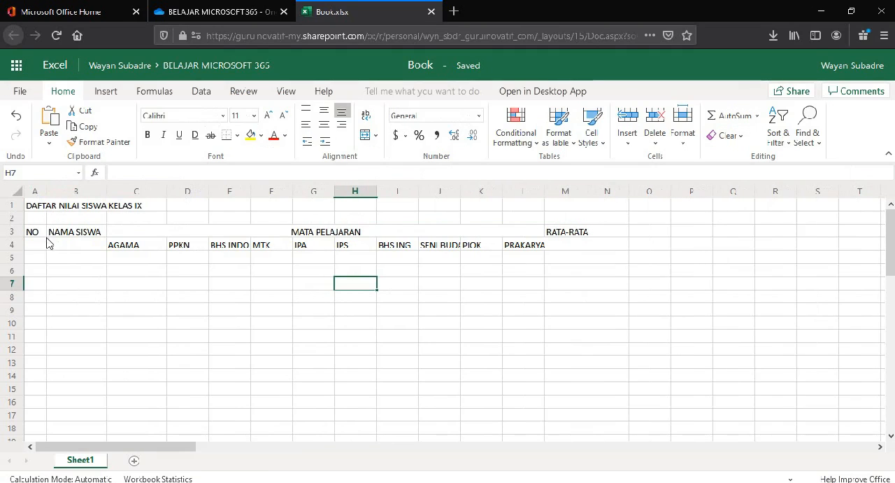
Step: Merge and center A3:A4, B3:B4 and M3:M4 separately, and widen column M slightly to fit RATA-RATA
{"action": "left_click_drag", "start_coordinate": [37, 233], "coordinate": [38, 249]}
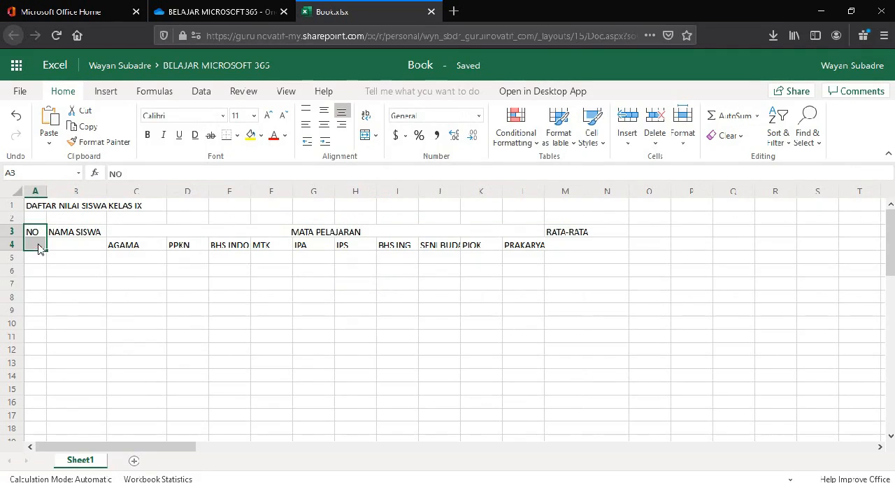
{"action": "left_click", "coordinate": [365, 134]}
{"action": "left_click_drag", "start_coordinate": [76, 234], "coordinate": [76, 246]}
{"action": "left_click", "coordinate": [365, 134]}
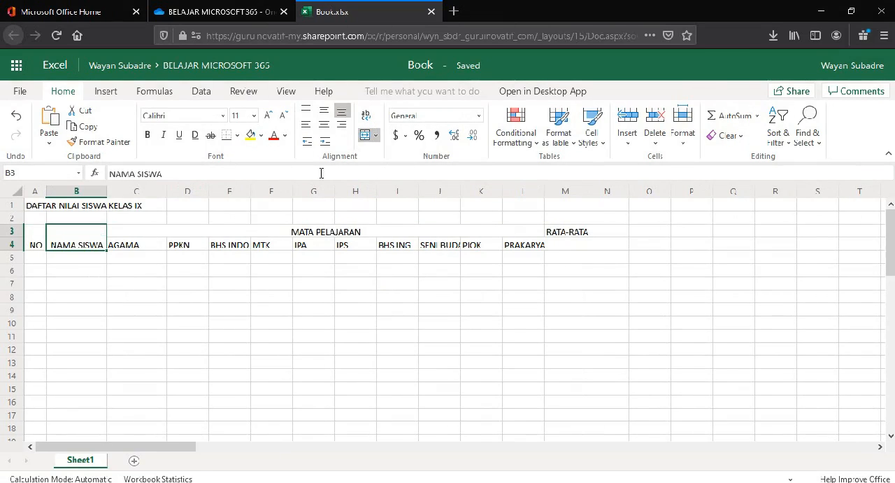
{"action": "left_click_drag", "start_coordinate": [574, 234], "coordinate": [574, 244]}
{"action": "left_click", "coordinate": [366, 136]}
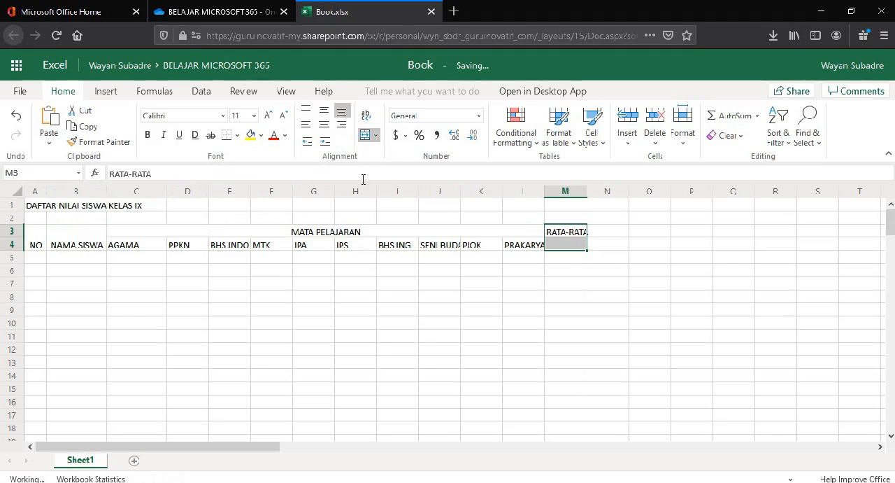
{"action": "left_click_drag", "start_coordinate": [587, 191], "coordinate": [594, 191]}
Step: Middle-align the header range A3:M4 vertically and apply All Borders to it
{"action": "left_click_drag", "start_coordinate": [34, 234], "coordinate": [564, 242]}
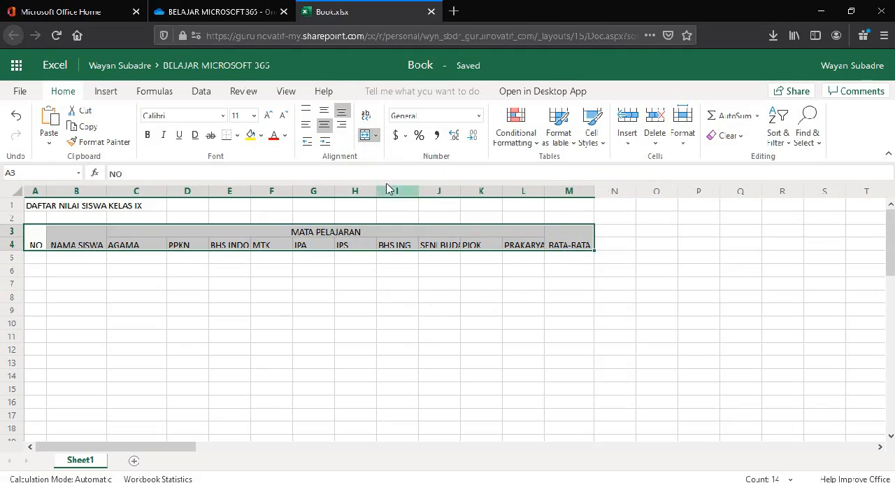
{"action": "left_click", "coordinate": [324, 113]}
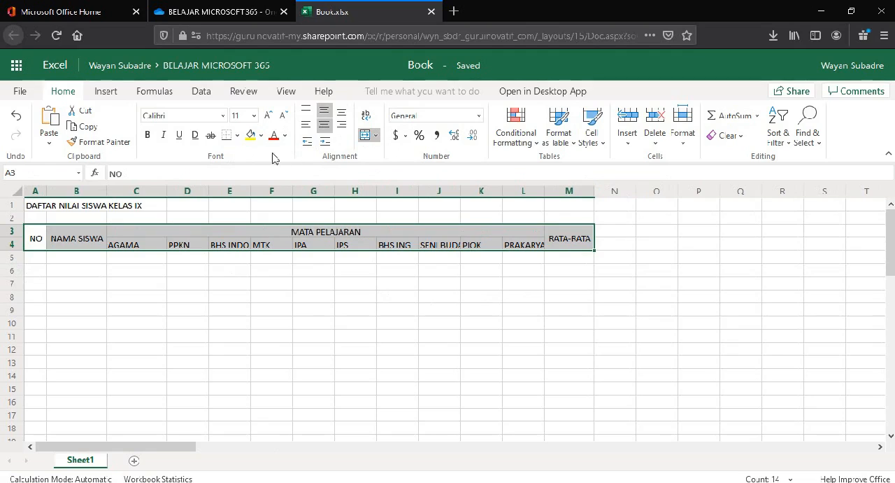
{"action": "left_click", "coordinate": [237, 135]}
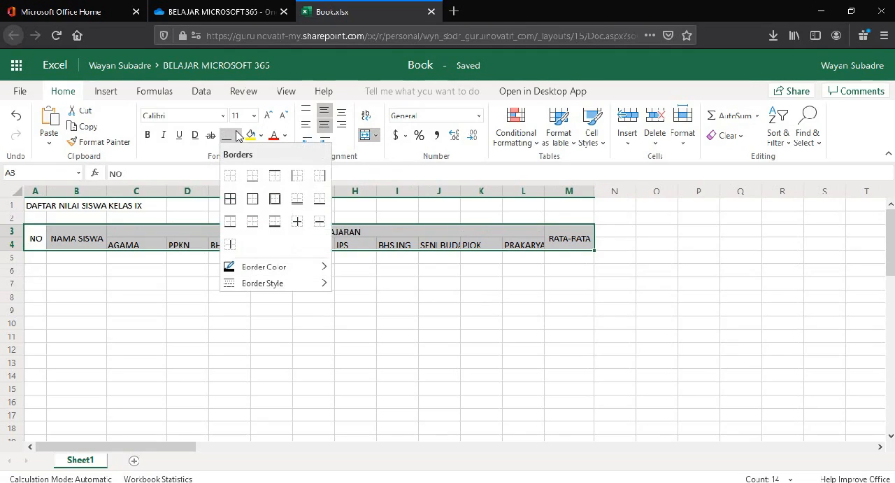
{"action": "left_click", "coordinate": [230, 198]}
{"action": "left_click", "coordinate": [194, 310]}
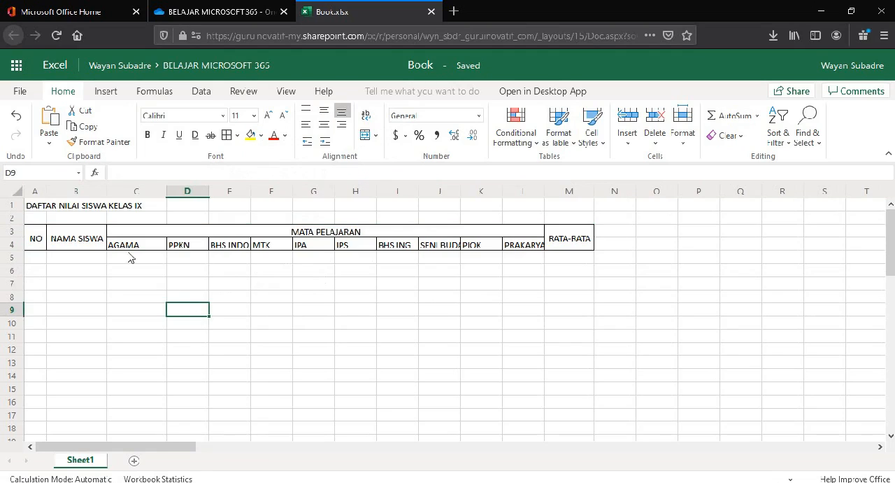
Step: Give columns C to L one equal width that fits SENI BUDAYA, and center their contents vertically and horizontally
{"action": "left_click_drag", "start_coordinate": [138, 191], "coordinate": [518, 194]}
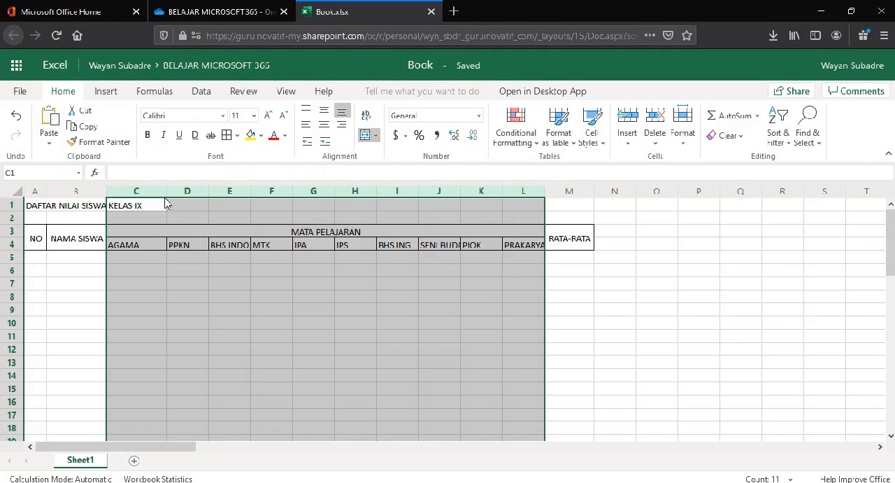
{"action": "left_click_drag", "start_coordinate": [167, 191], "coordinate": [160, 193]}
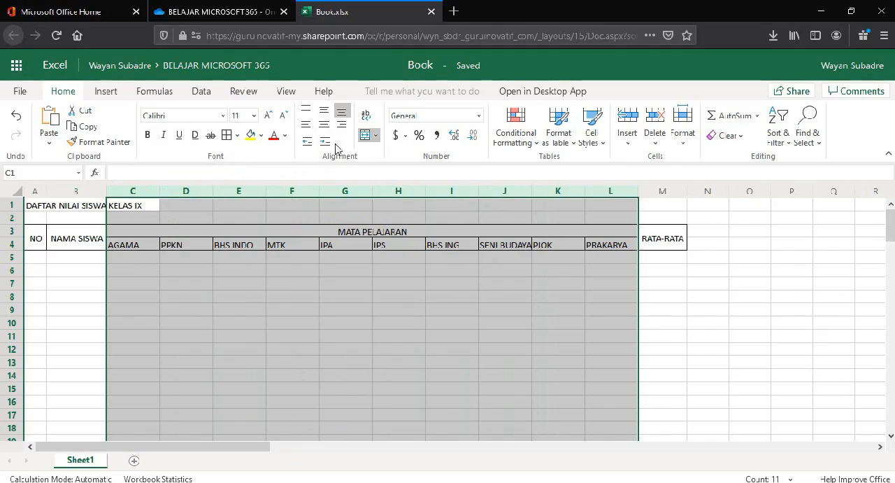
{"action": "left_click", "coordinate": [325, 112]}
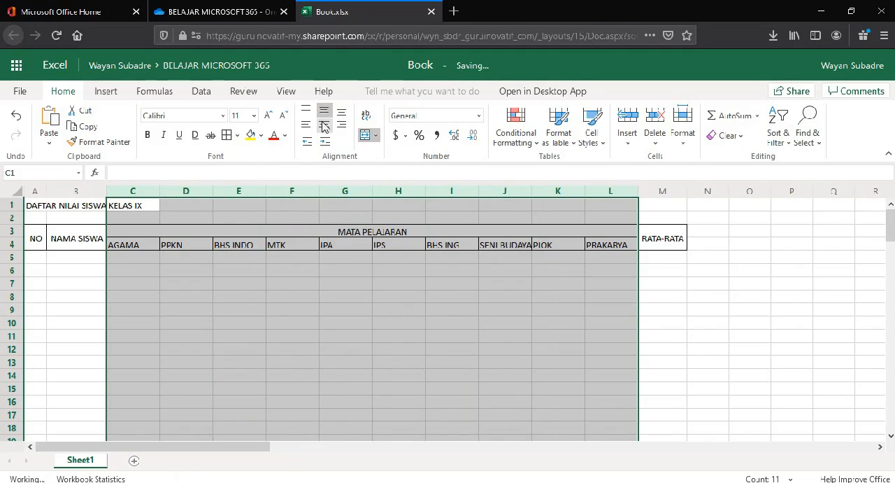
{"action": "left_click", "coordinate": [322, 128]}
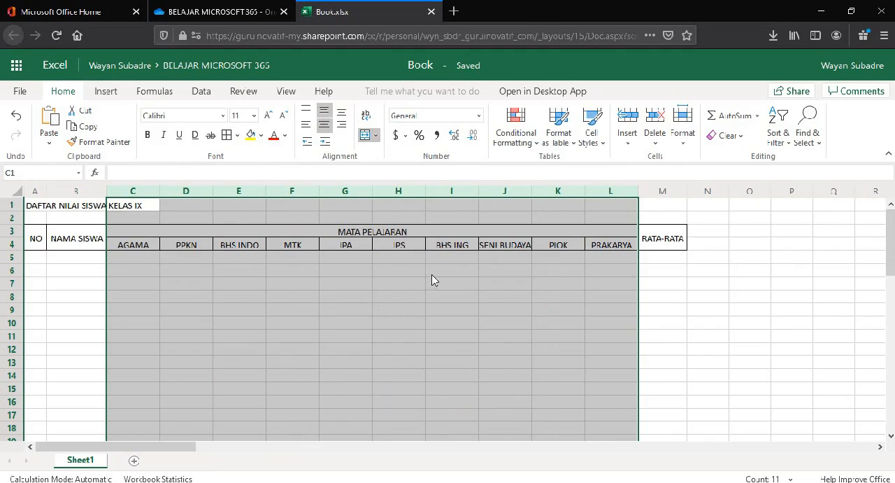
Step: Widen columns C to L slightly and equally so SENI BUDAYA fits with some room to spare
{"action": "left_click_drag", "start_coordinate": [426, 190], "coordinate": [430, 191]}
{"action": "left_click", "coordinate": [712, 273]}
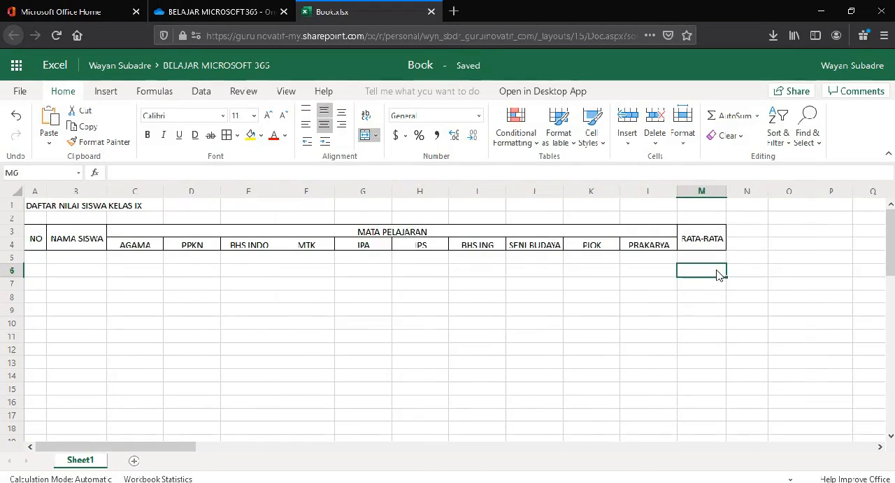
Step: Merge and center the title DAFTAR NILAI SISWA KELAS IX across A1:M1 and make it bold
{"action": "left_click_drag", "start_coordinate": [28, 206], "coordinate": [695, 207]}
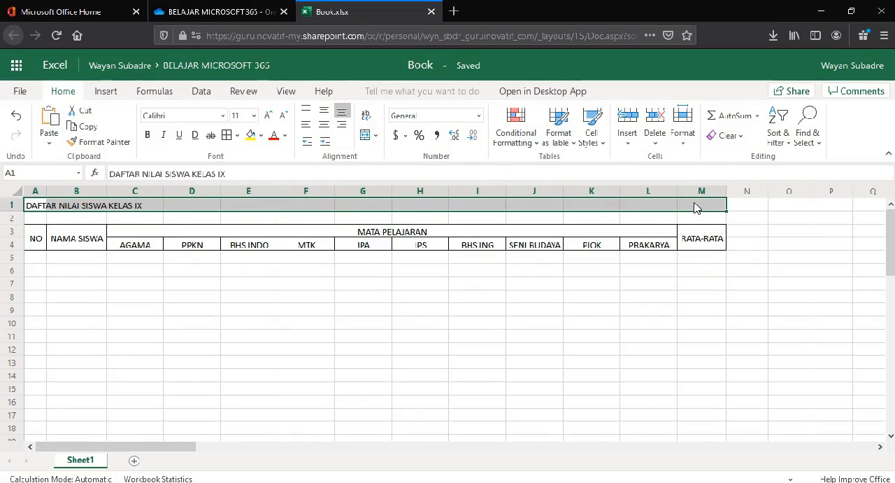
{"action": "left_click", "coordinate": [365, 136]}
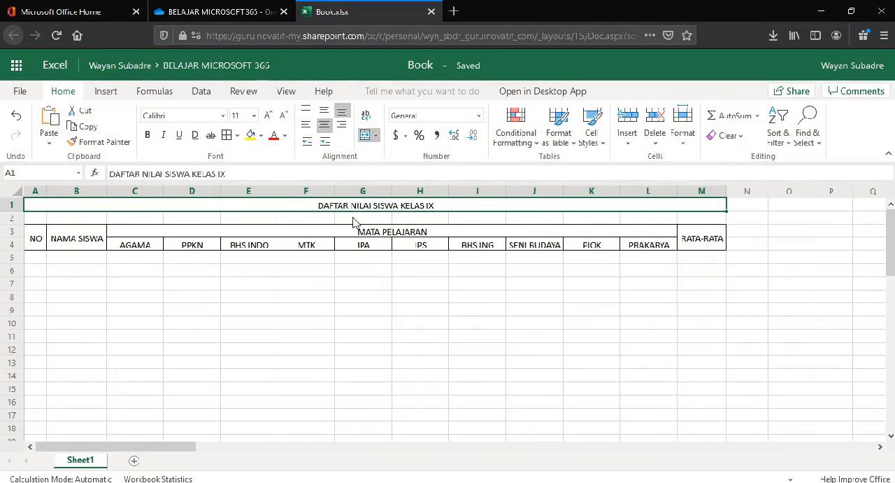
{"action": "left_click", "coordinate": [147, 135]}
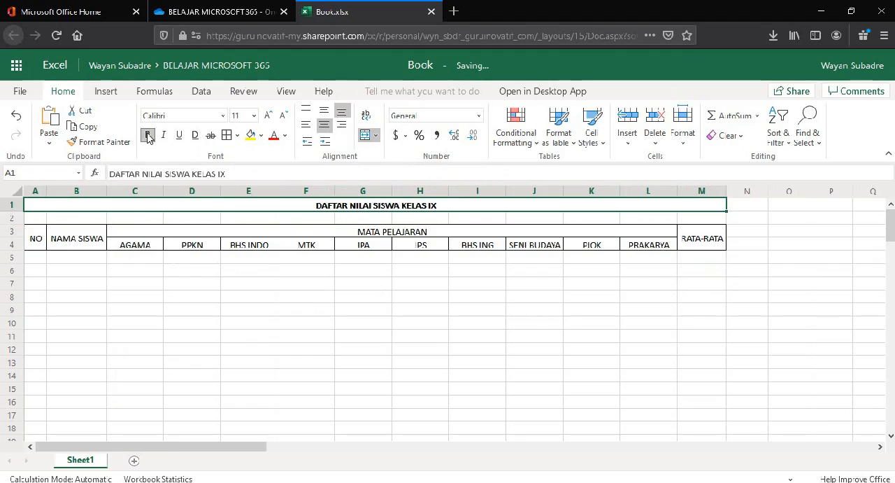
{"action": "left_click", "coordinate": [128, 284]}
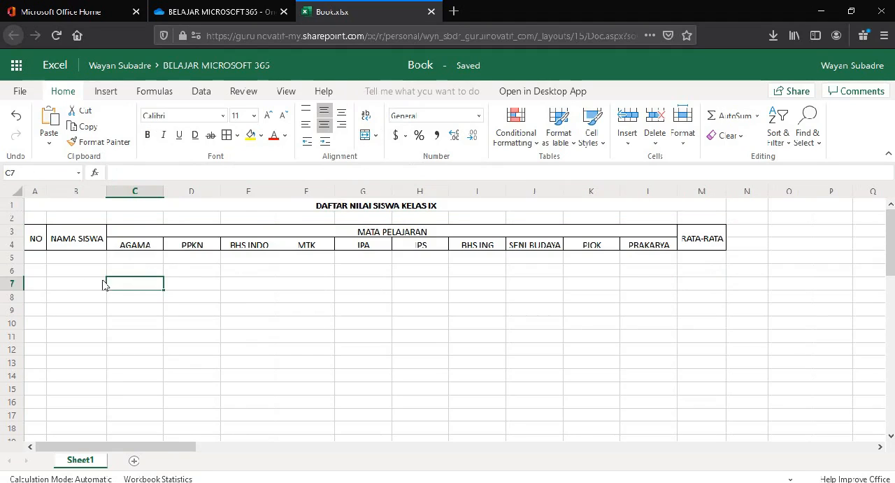
Step: Apply All Borders to the empty student rows A5:M16 below the table header
{"action": "left_click_drag", "start_coordinate": [37, 262], "coordinate": [687, 400]}
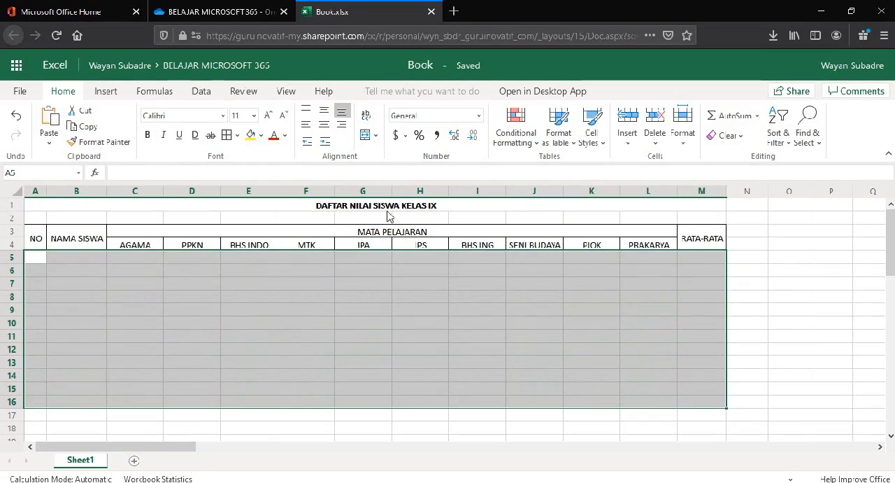
{"action": "left_click", "coordinate": [227, 136]}
{"action": "left_click", "coordinate": [74, 307]}
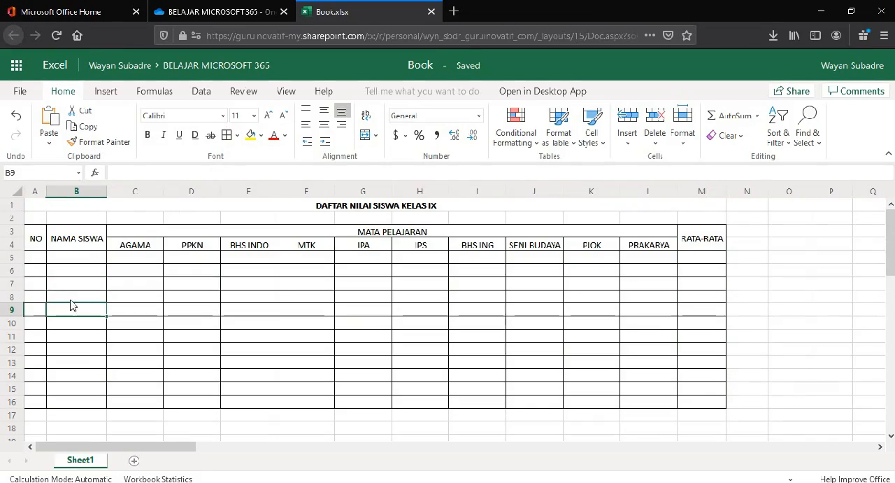
Step: Start the NO column with 1 in A5 and the formula =A5+1 in A6
{"action": "left_click", "coordinate": [35, 258]}
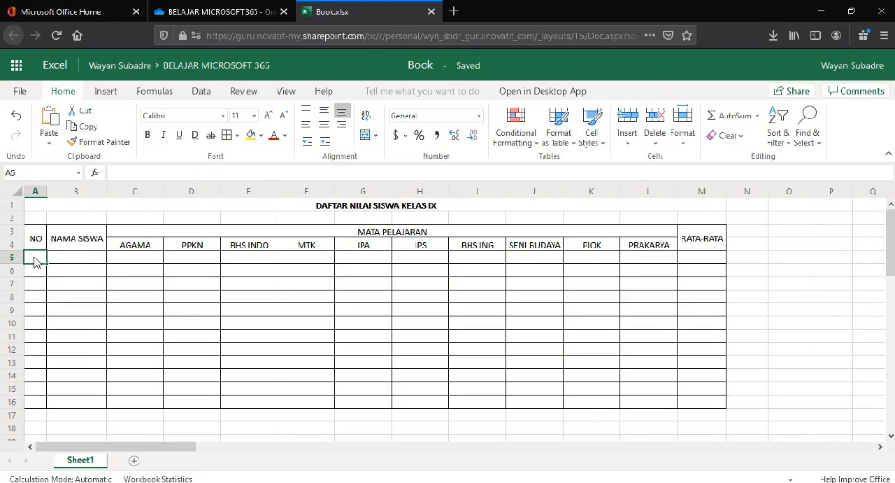
{"action": "key", "text": "Down"}
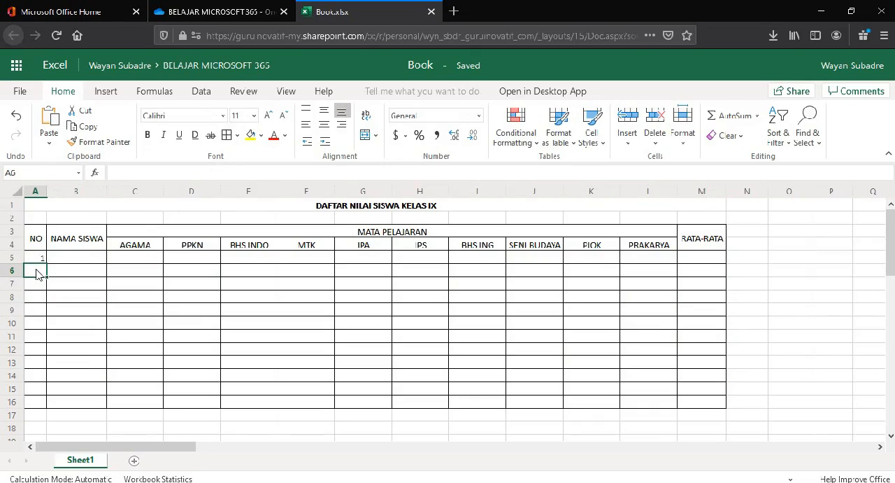
{"action": "type", "text": "="}
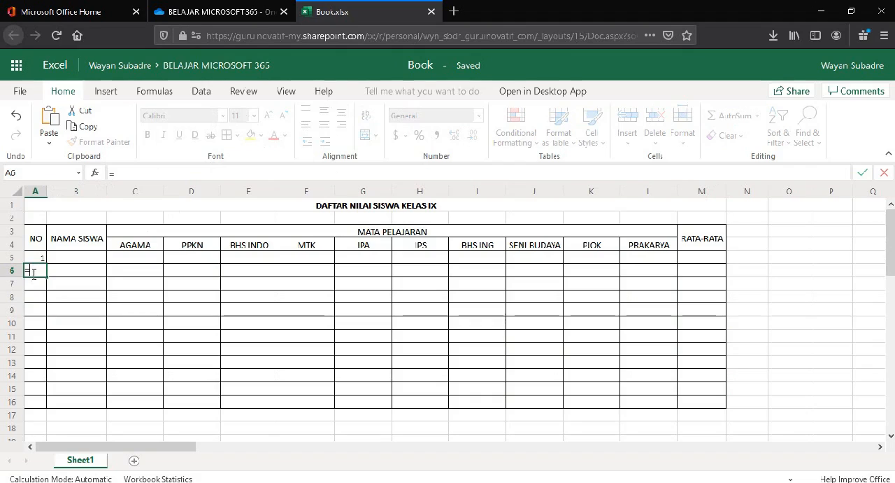
{"action": "left_click", "coordinate": [38, 261]}
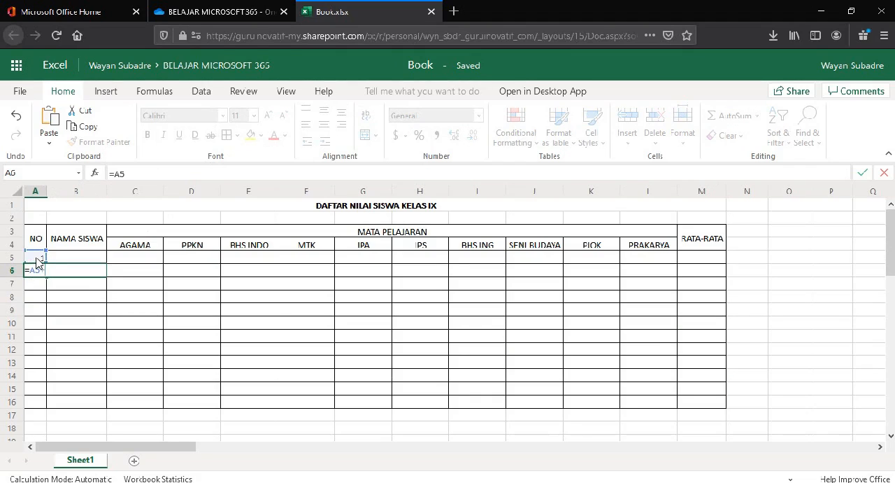
{"action": "type", "text": "+1"}
{"action": "key", "text": "Return"}
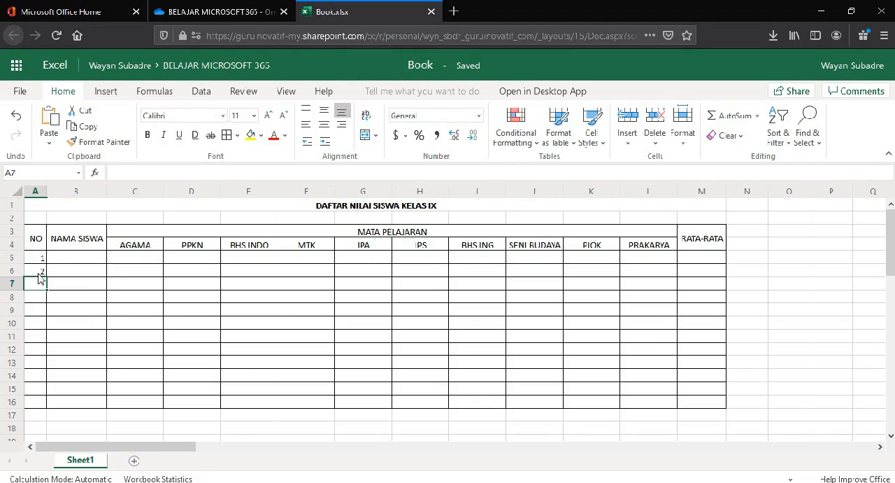
Step: Copy the numbering formula from A6 into A7:A16
{"action": "left_click", "coordinate": [38, 272]}
{"action": "right_click", "coordinate": [39, 275]}
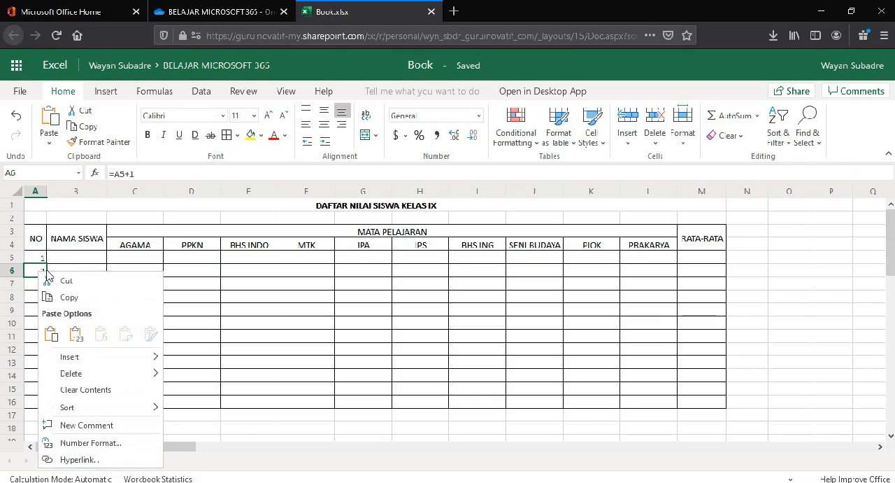
{"action": "left_click", "coordinate": [65, 298]}
{"action": "left_click_drag", "start_coordinate": [36, 287], "coordinate": [34, 402]}
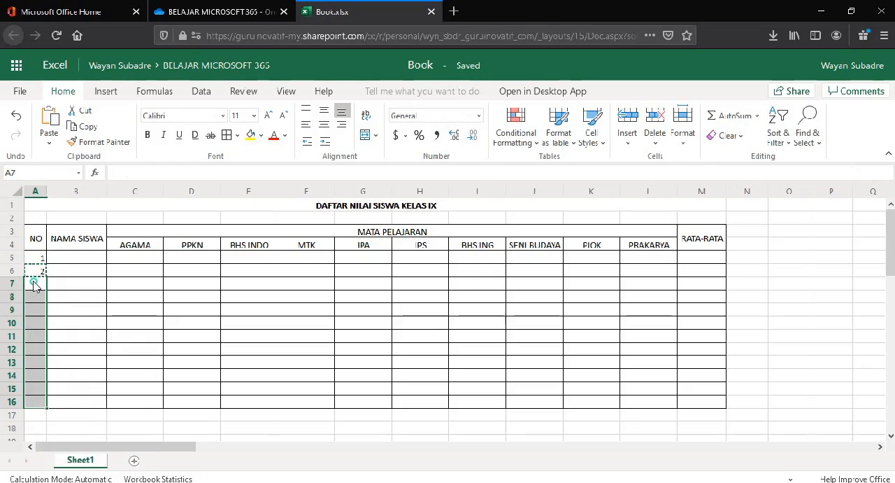
{"action": "right_click", "coordinate": [34, 281]}
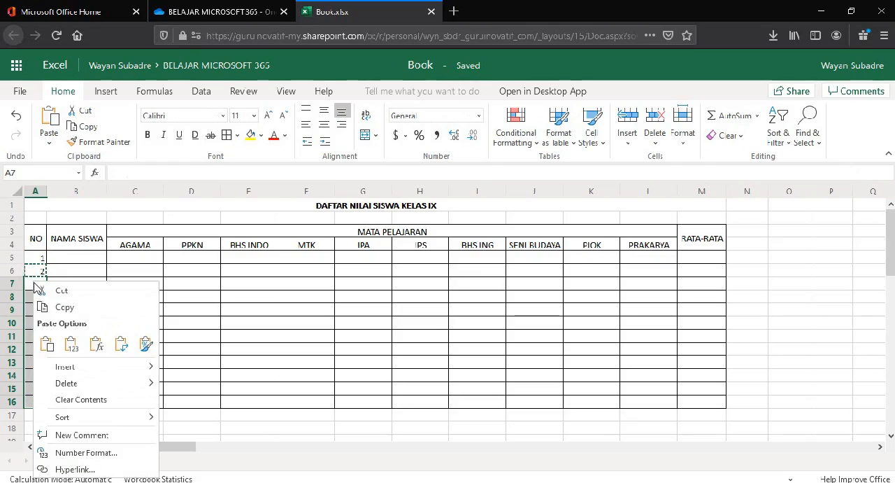
{"action": "left_click", "coordinate": [46, 343]}
Step: Center the numbers in A5:A16 horizontally and widen the NAMA SISWA column
{"action": "left_click_drag", "start_coordinate": [38, 258], "coordinate": [36, 403]}
{"action": "left_click", "coordinate": [323, 124]}
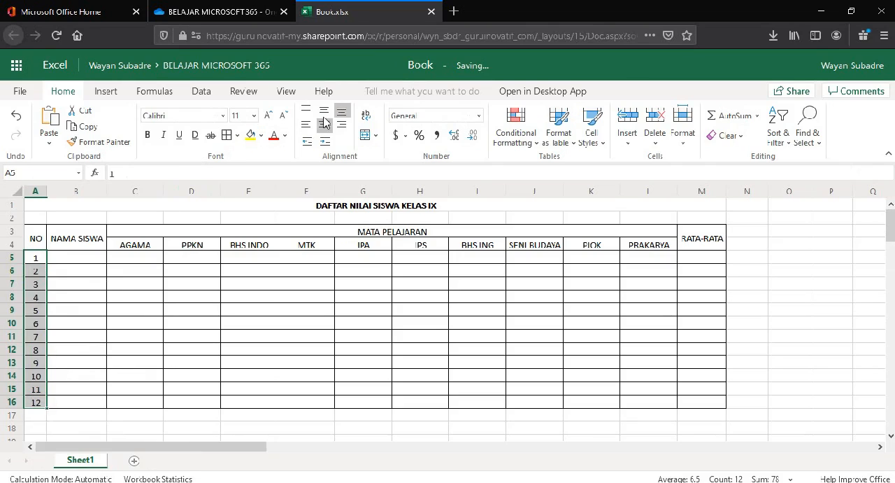
{"action": "left_click", "coordinate": [109, 324]}
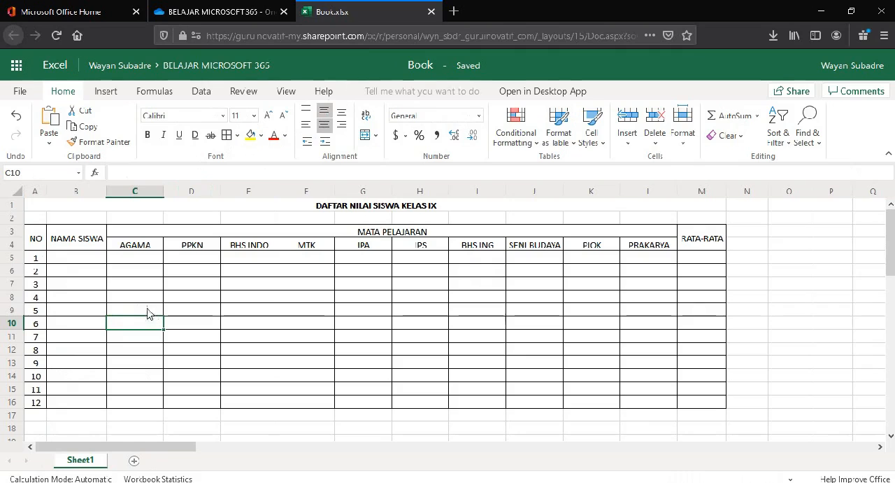
{"action": "left_click_drag", "start_coordinate": [105, 188], "coordinate": [126, 191]}
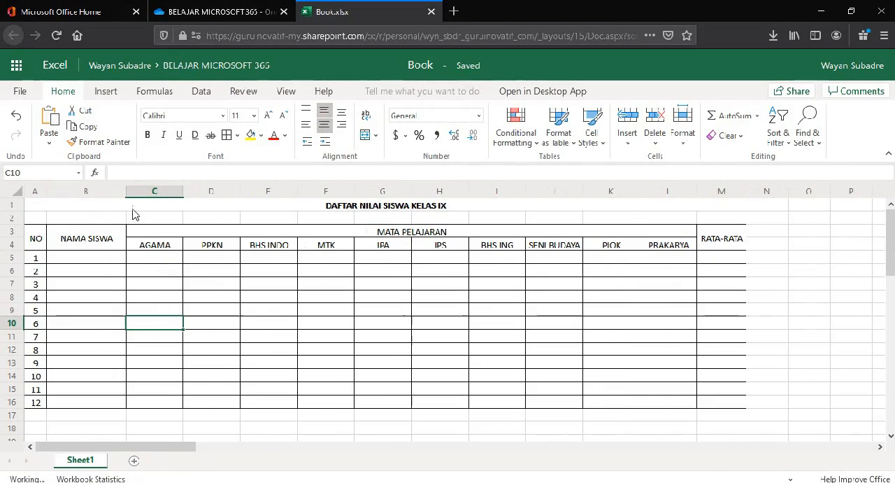
{"action": "left_click", "coordinate": [410, 210]}
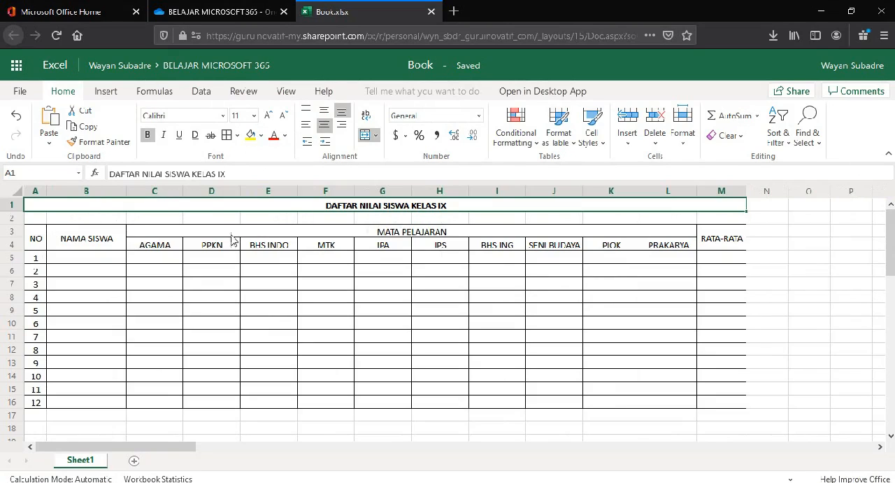
{"action": "left_click", "coordinate": [95, 238]}
{"action": "left_click_drag", "start_coordinate": [90, 255], "coordinate": [92, 402]}
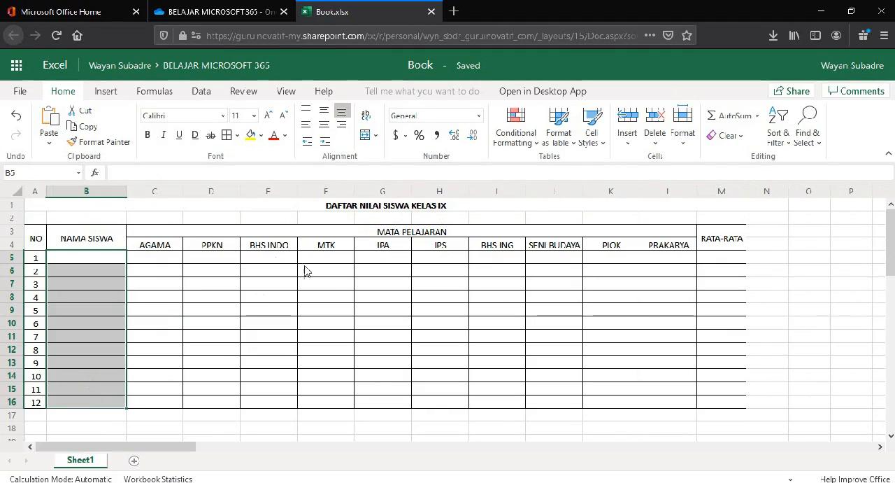
{"action": "left_click_drag", "start_coordinate": [153, 258], "coordinate": [534, 272]}
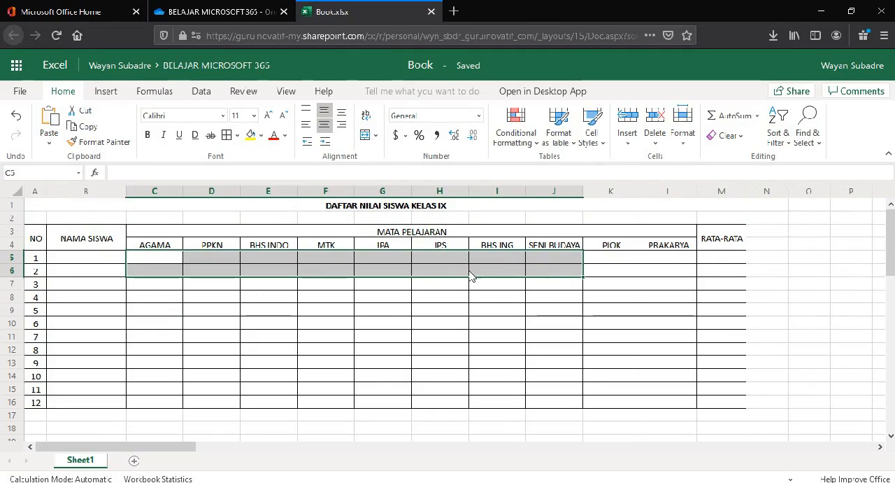
{"action": "left_click", "coordinate": [810, 298]}
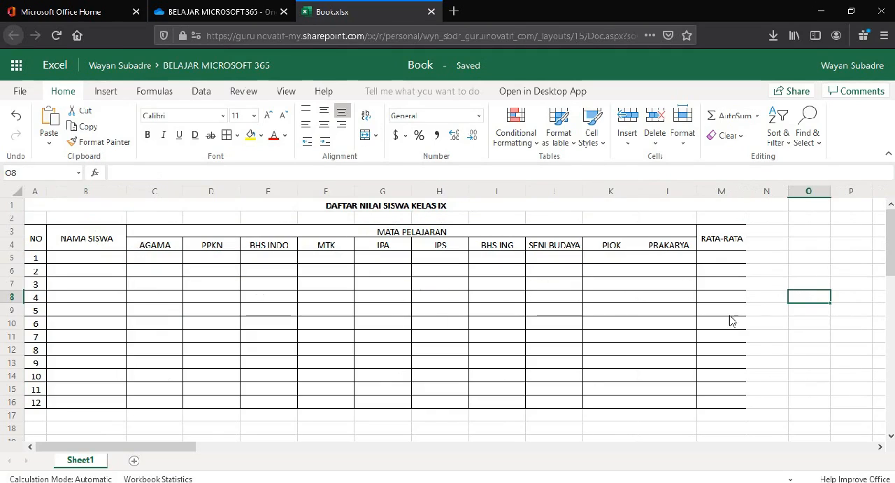
{"action": "scroll", "coordinate": [593, 346], "scroll_direction": "down", "scroll_amount": 5}
{"action": "scroll", "coordinate": [592, 342], "scroll_direction": "up", "scroll_amount": 5}
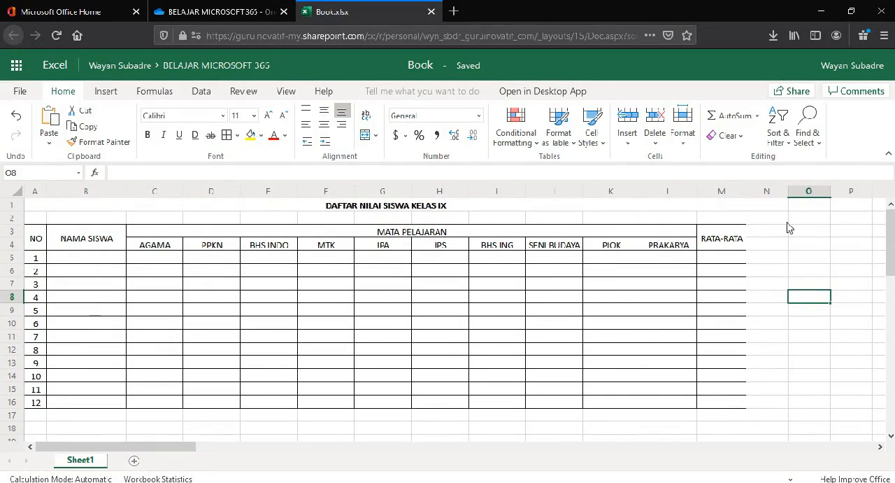
{"action": "left_click", "coordinate": [804, 219]}
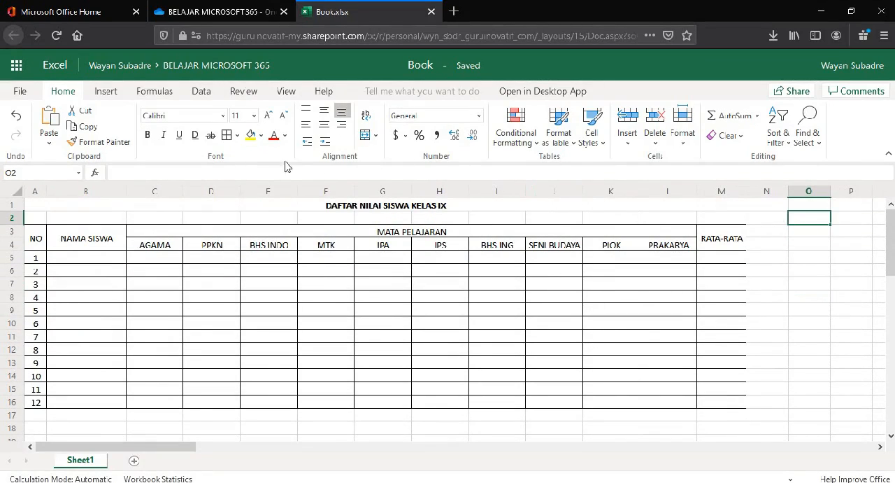
Step: Hide the gridlines on the grades sheet
{"action": "left_click", "coordinate": [286, 92]}
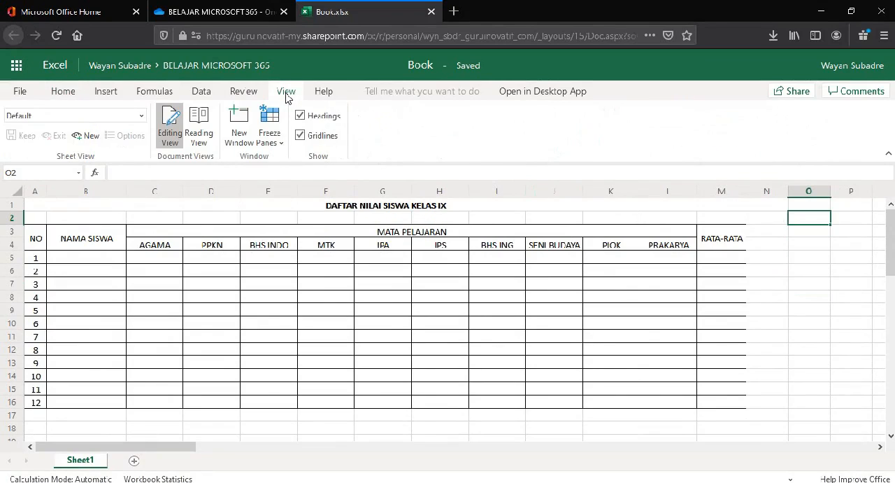
{"action": "left_click", "coordinate": [252, 93]}
{"action": "left_click", "coordinate": [276, 94]}
{"action": "left_click", "coordinate": [300, 139]}
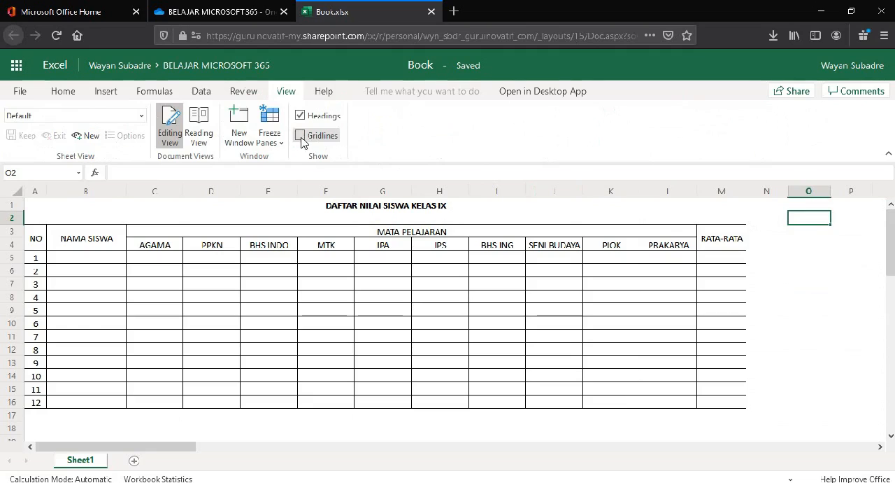
{"action": "left_click", "coordinate": [841, 274]}
{"action": "scroll", "coordinate": [809, 306], "scroll_direction": "down", "scroll_amount": 5}
{"action": "scroll", "coordinate": [810, 307], "scroll_direction": "up", "scroll_amount": 5}
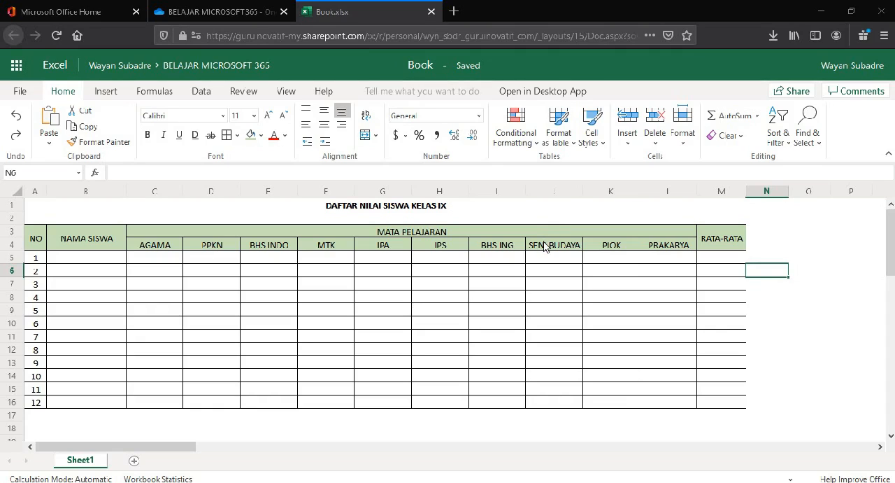
{"action": "left_click", "coordinate": [555, 274]}
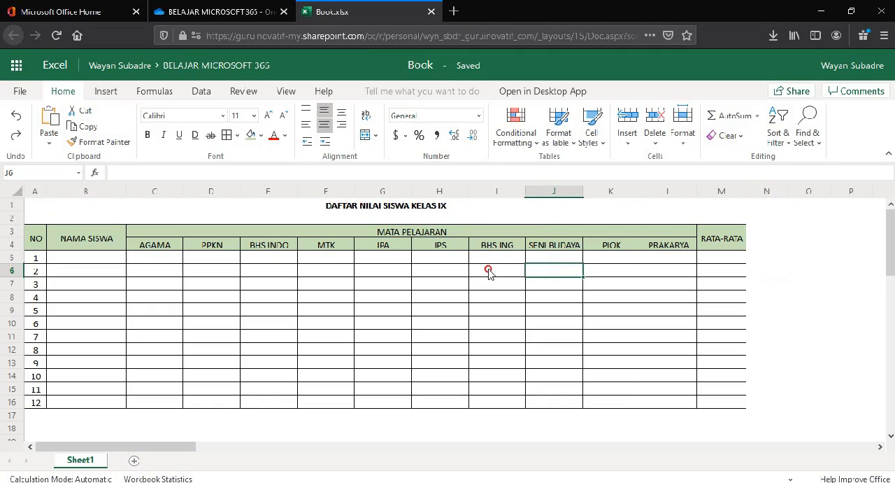
{"action": "left_click", "coordinate": [488, 272]}
{"action": "left_click", "coordinate": [451, 273]}
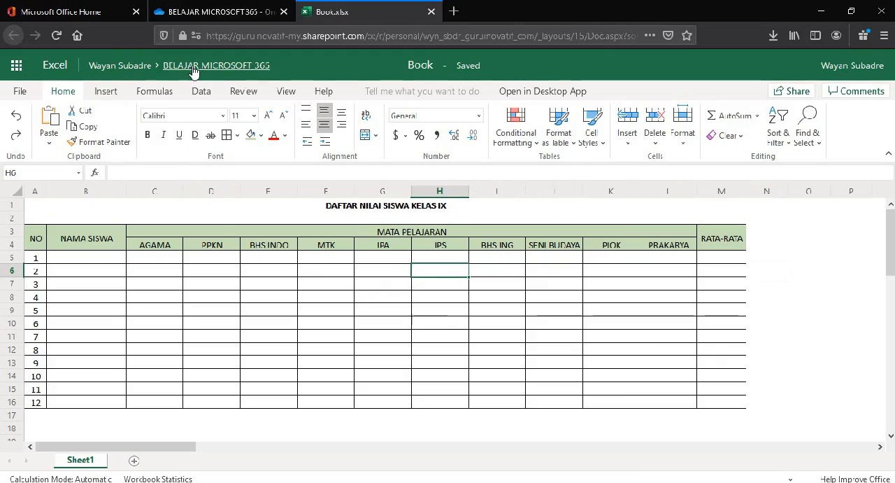
Step: Check Book.xlsx in the OneDrive folder BELAJAR MICROSOFT 365 and rename the open workbook BELAJAR EXCEL ONLINE
{"action": "left_click", "coordinate": [250, 12]}
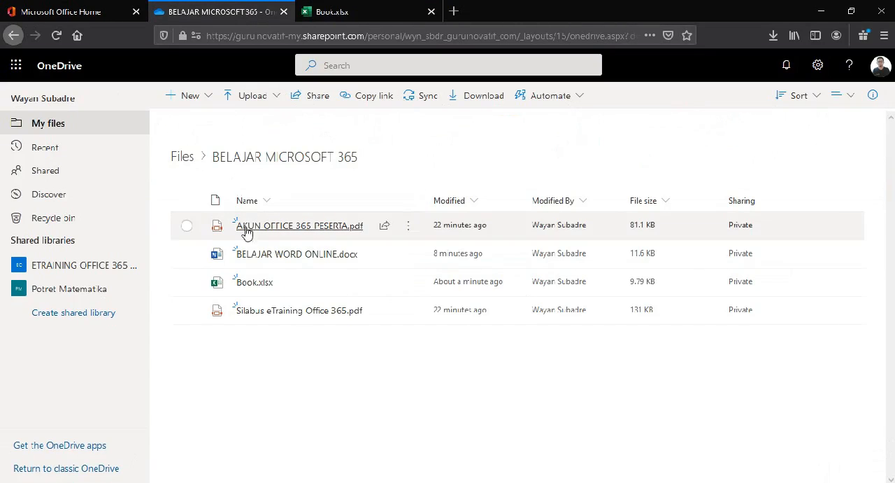
{"action": "mouse_move", "coordinate": [256, 287]}
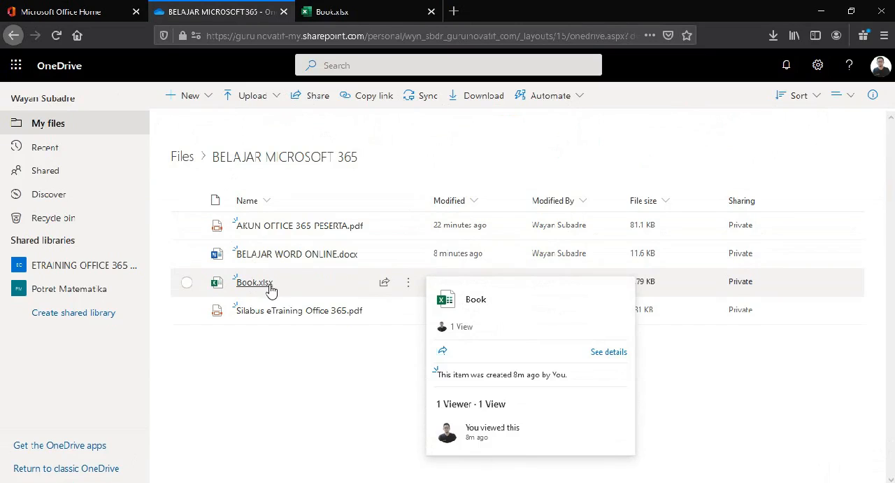
{"action": "left_click", "coordinate": [354, 13]}
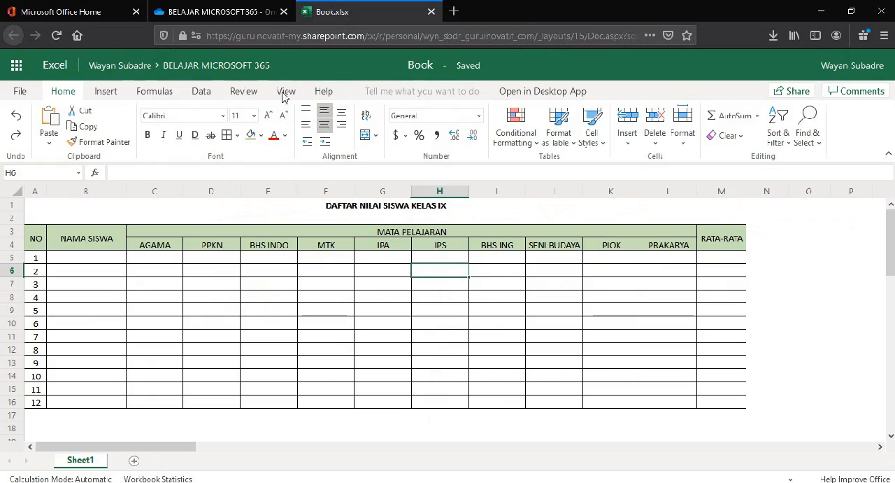
{"action": "left_click", "coordinate": [428, 64]}
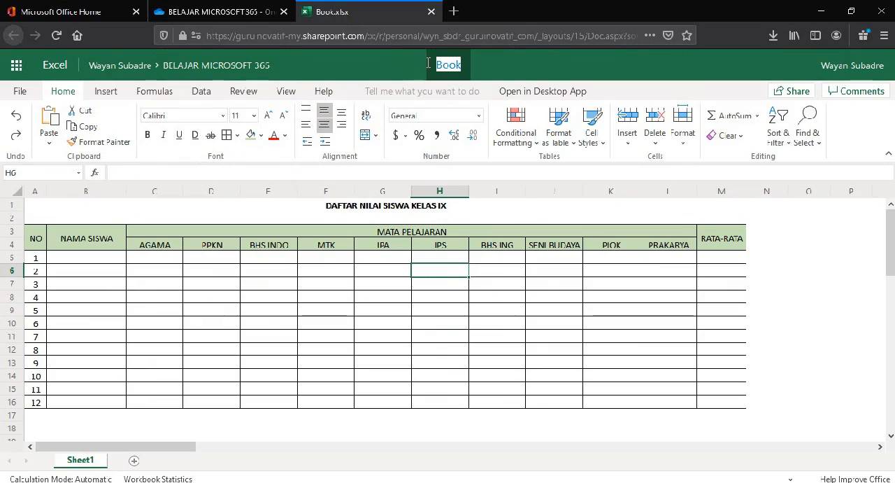
{"action": "type", "text": "BE"}
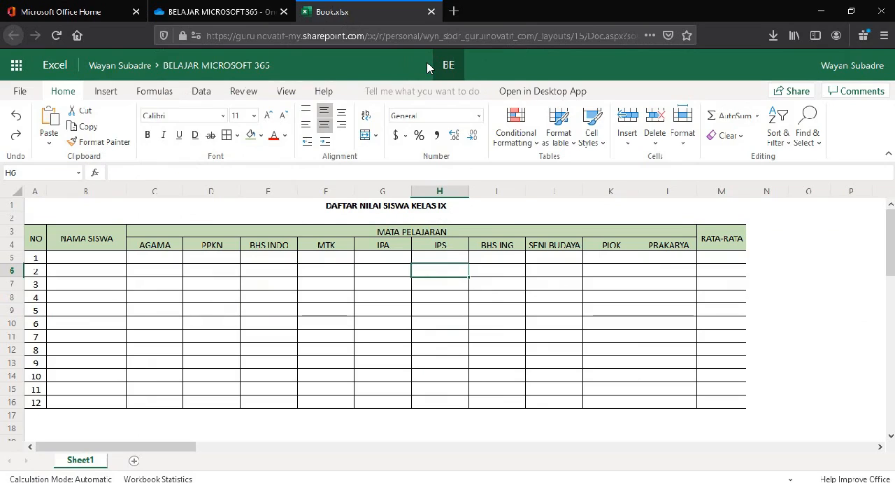
{"action": "type", "text": "LAJAR EXCEL ONLINE"}
{"action": "key", "text": "Return"}
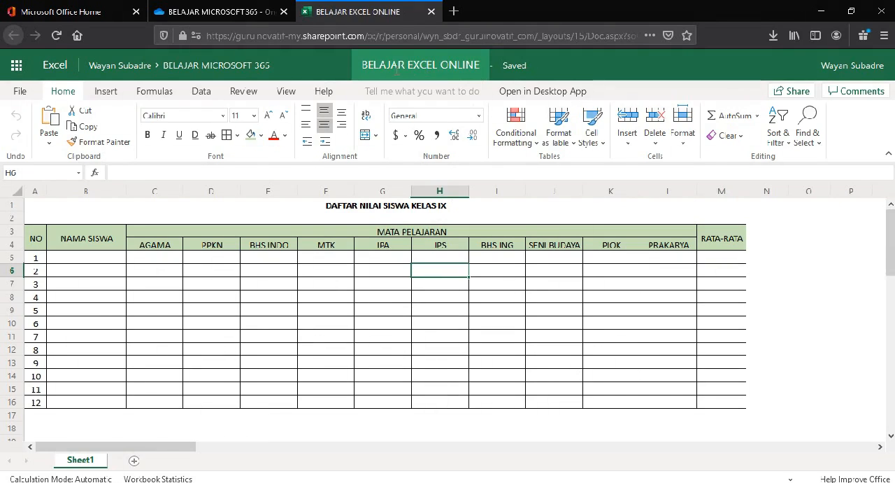
Step: Refresh the OneDrive folder BELAJAR MICROSOFT 365 and check the workbook's file name in the list
{"action": "left_click", "coordinate": [223, 11]}
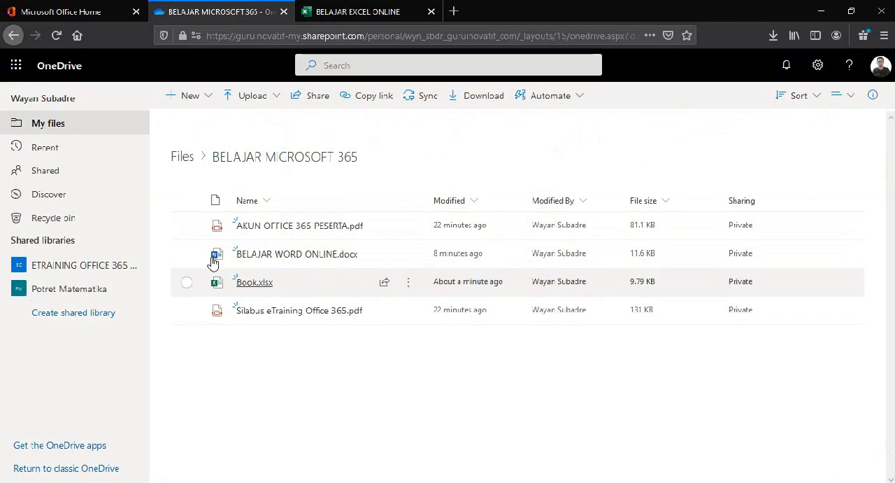
{"action": "right_click", "coordinate": [267, 355]}
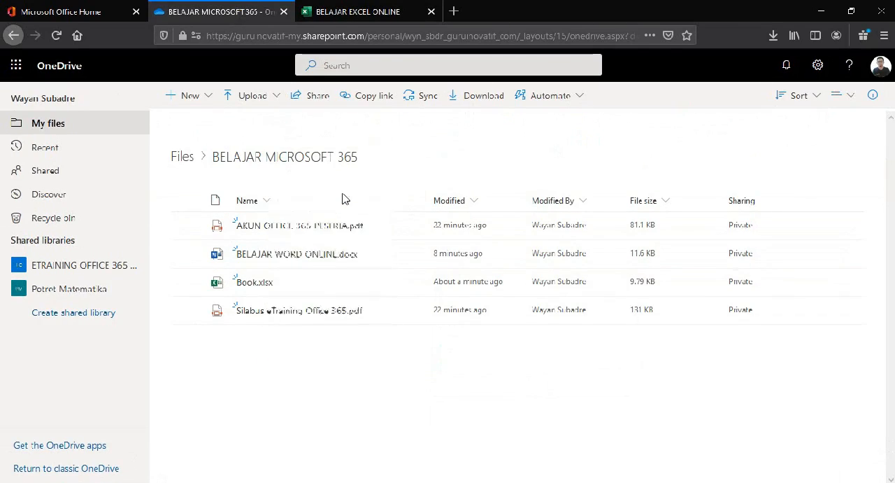
{"action": "left_click", "coordinate": [346, 193]}
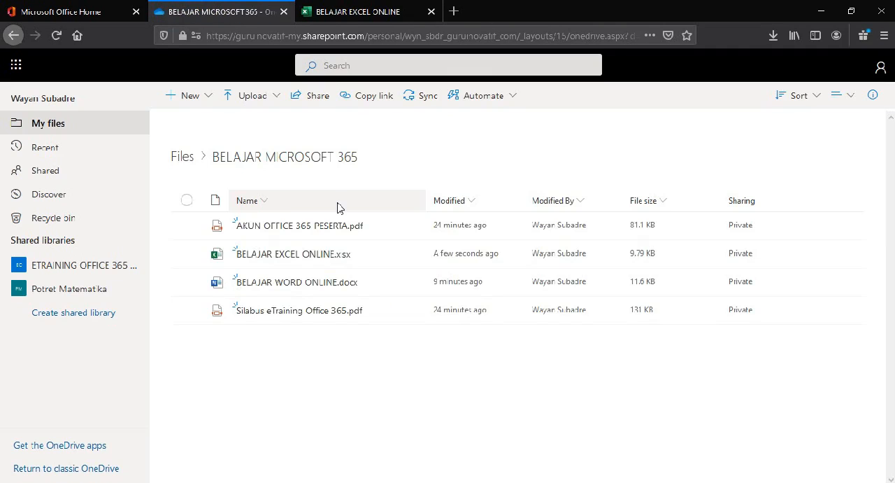
{"action": "mouse_move", "coordinate": [256, 260]}
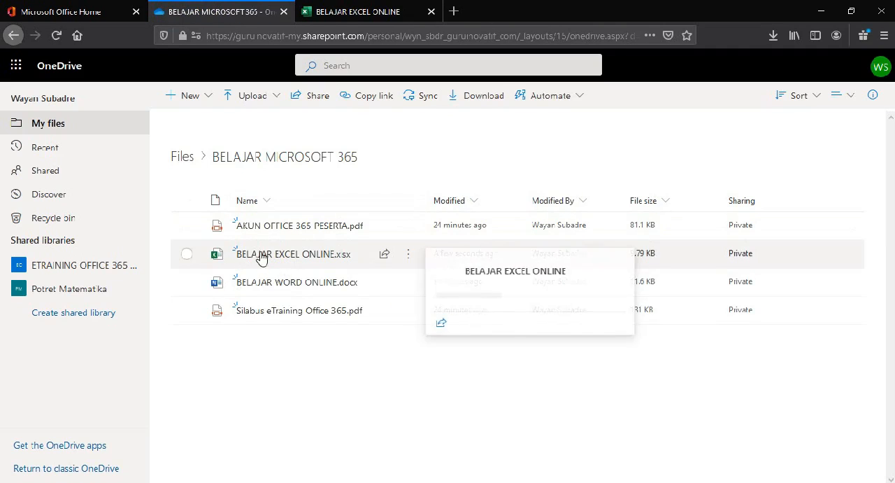
Step: Close the BELAJAR EXCEL ONLINE workbook and create a new PowerPoint presentation in the BELAJAR MICROSOFT 365 folder
{"action": "left_click", "coordinate": [372, 15]}
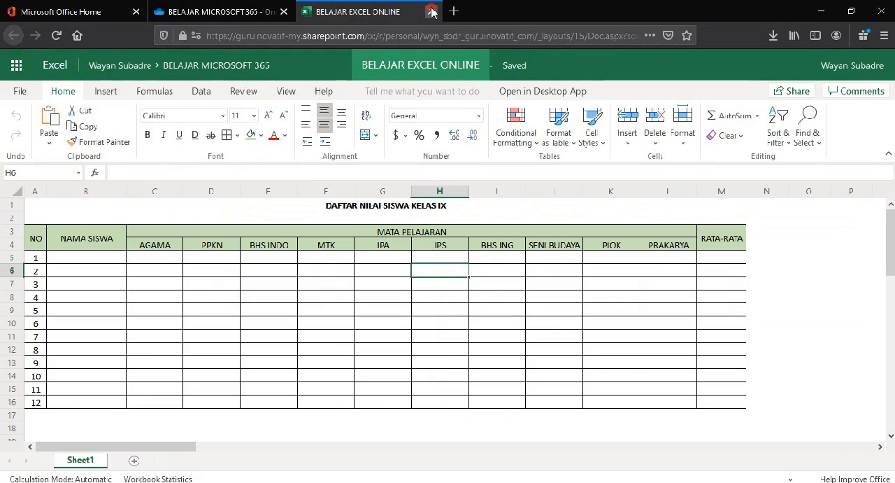
{"action": "left_click", "coordinate": [432, 11]}
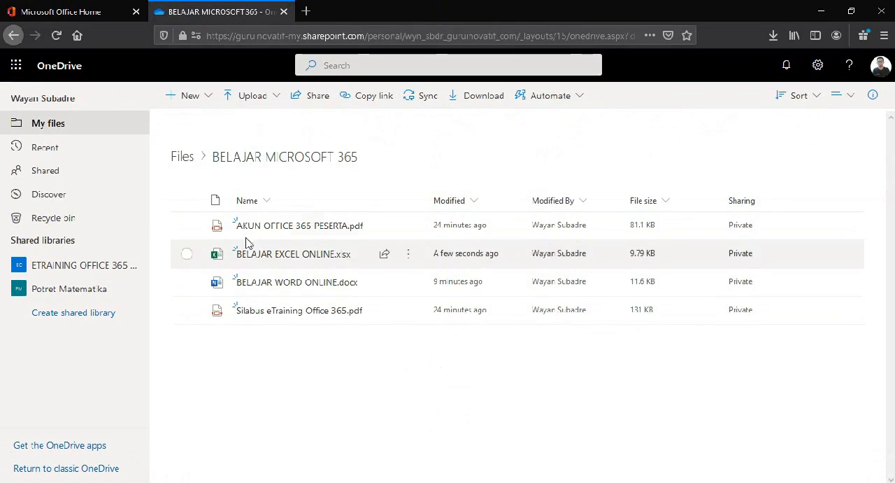
{"action": "left_click", "coordinate": [210, 98]}
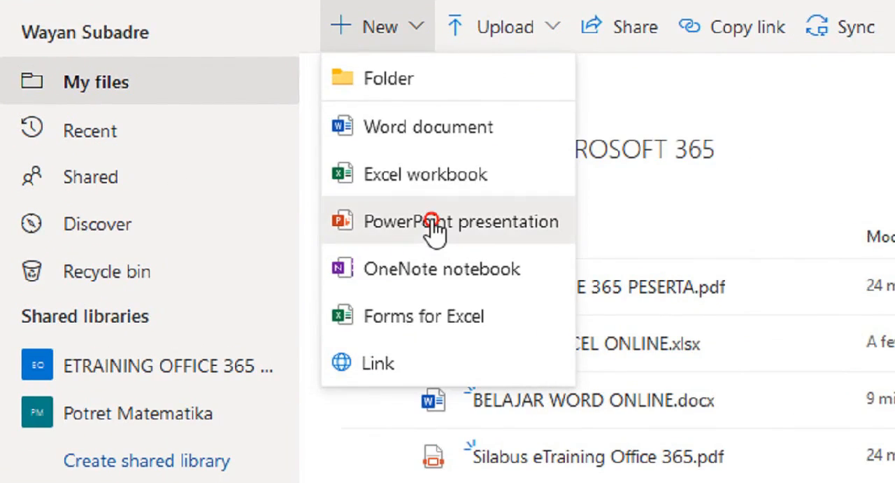
{"action": "left_click", "coordinate": [358, 218]}
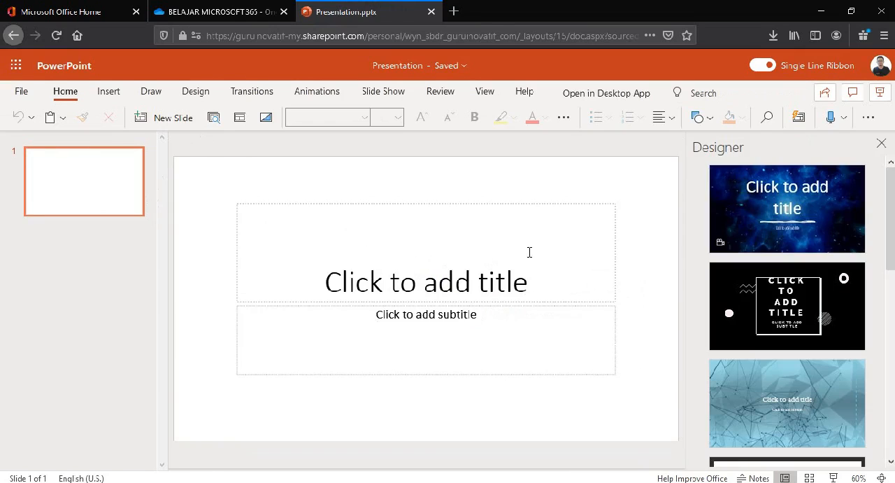
Step: Browse the Designer suggestions for the title slide and load more design ideas
{"action": "scroll", "coordinate": [787, 275], "scroll_direction": "down", "scroll_amount": 10}
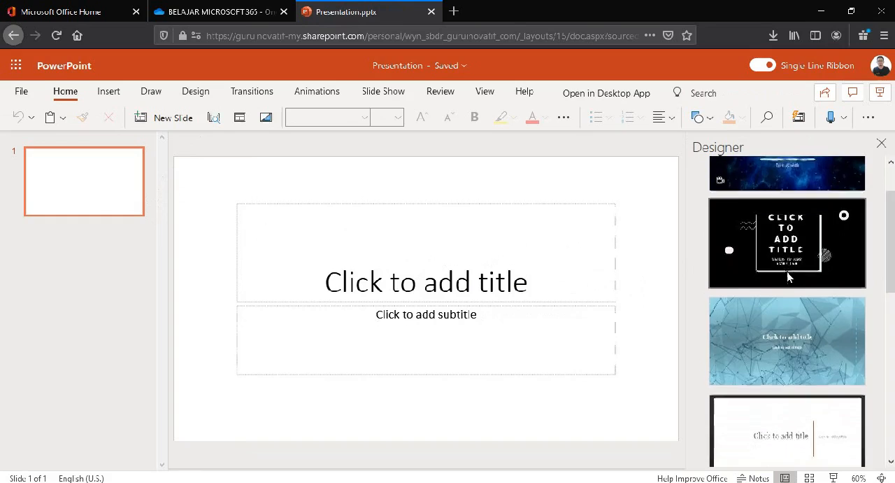
{"action": "scroll", "coordinate": [790, 275], "scroll_direction": "down", "scroll_amount": 2}
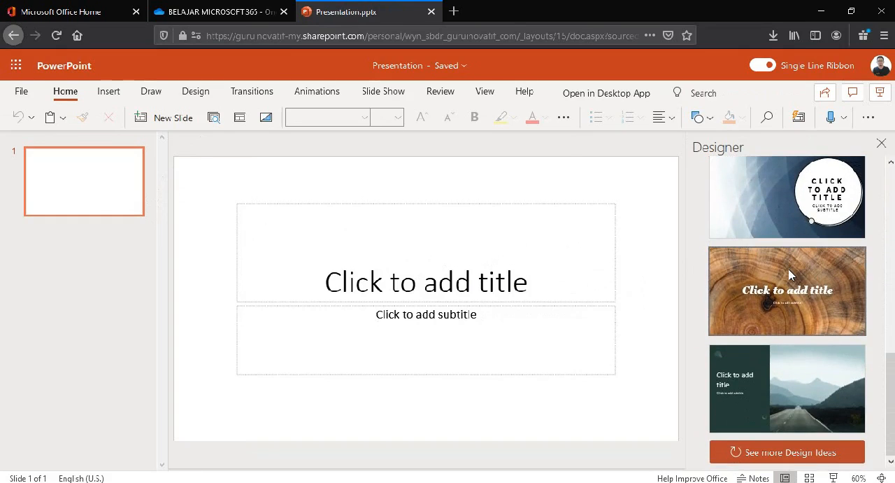
{"action": "scroll", "coordinate": [796, 330], "scroll_direction": "up", "scroll_amount": 4}
{"action": "scroll", "coordinate": [796, 327], "scroll_direction": "down", "scroll_amount": 4}
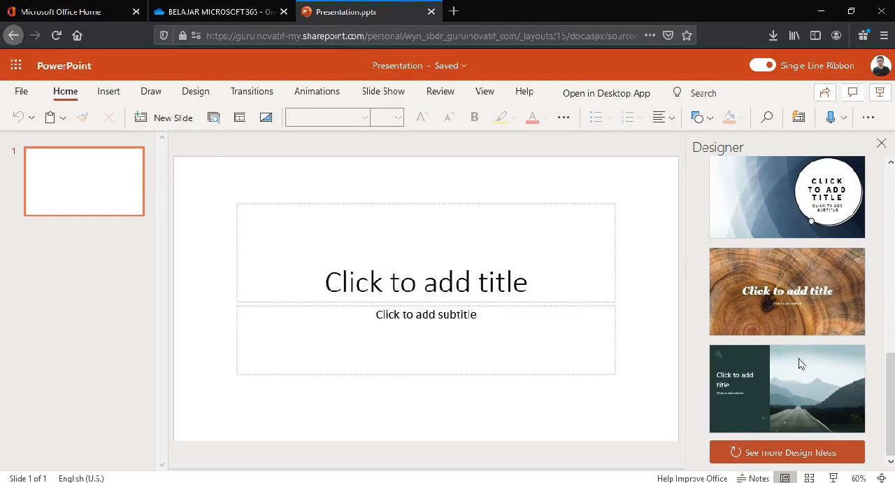
{"action": "left_click", "coordinate": [820, 455]}
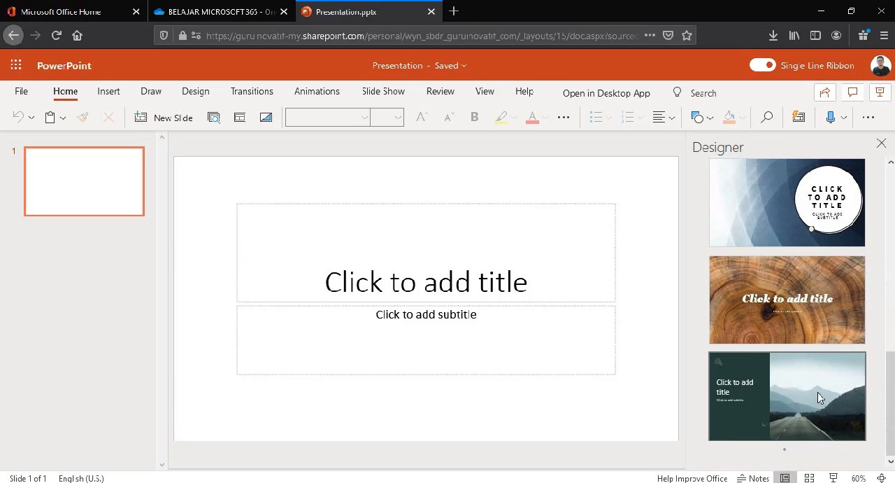
{"action": "scroll", "coordinate": [817, 352], "scroll_direction": "up", "scroll_amount": 2}
{"action": "scroll", "coordinate": [816, 350], "scroll_direction": "down", "scroll_amount": 4}
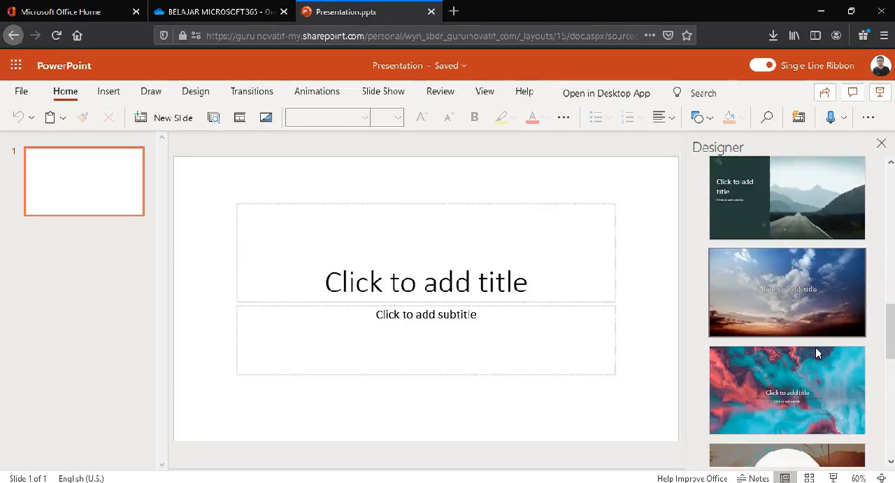
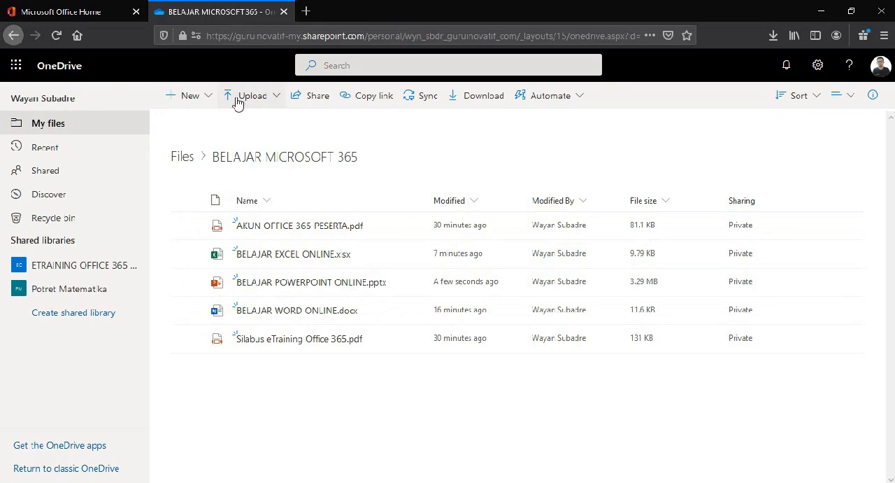
Step: Check the file types available for creation in the folder and view the OneDrive apps download page
{"action": "left_click", "coordinate": [210, 98]}
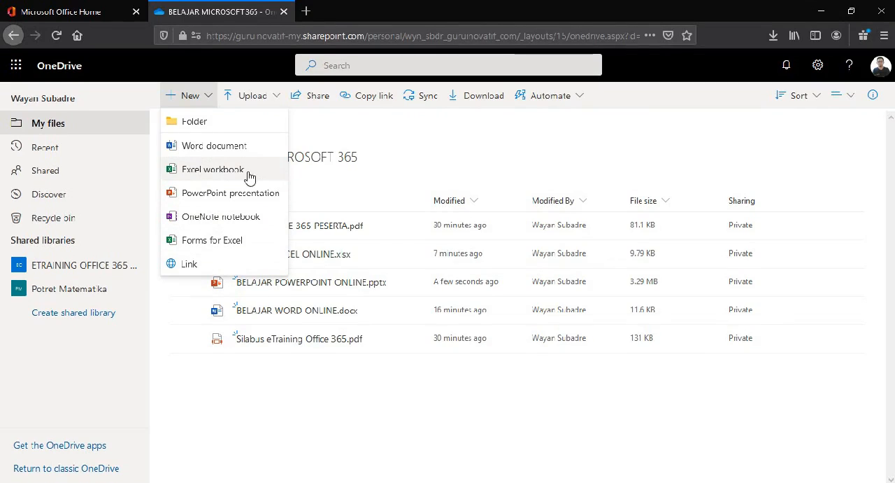
{"action": "left_click", "coordinate": [428, 138]}
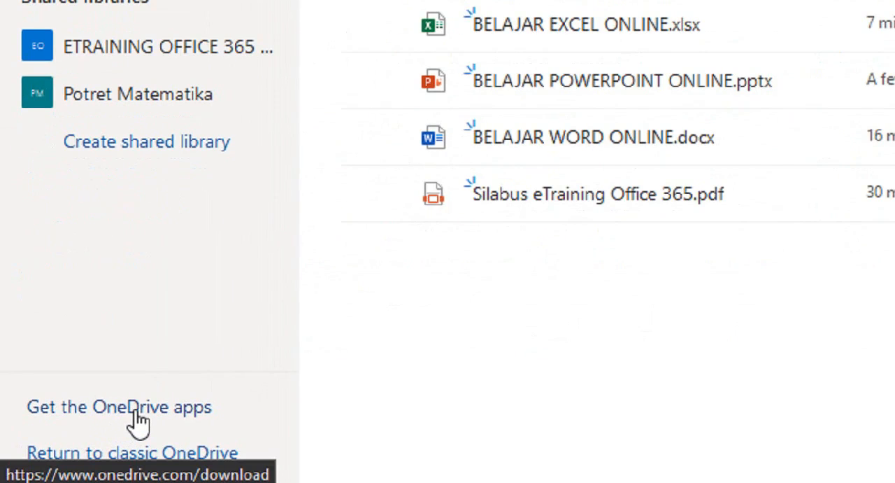
{"action": "left_click", "coordinate": [140, 418]}
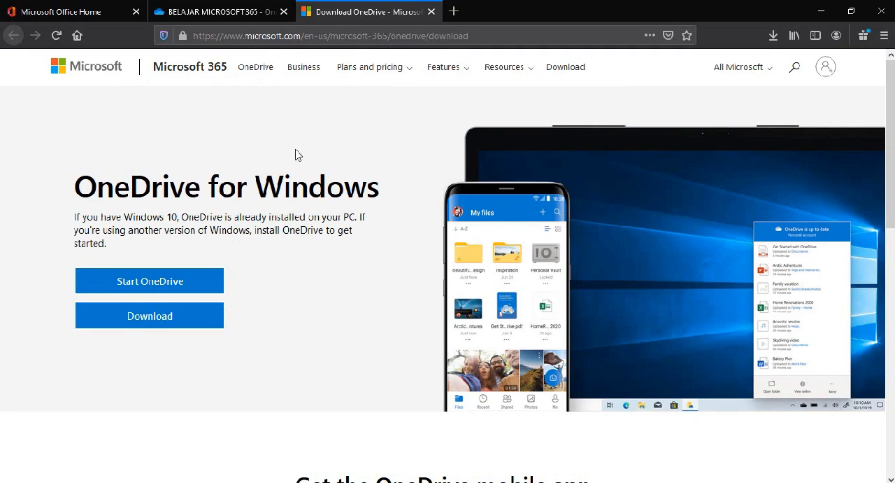
{"action": "left_click", "coordinate": [432, 12]}
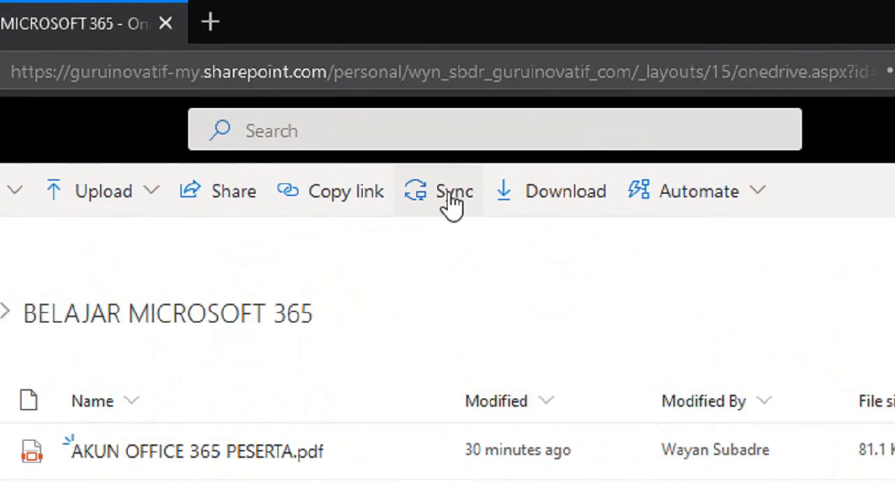
Step: Start syncing the OneDrive files to the computer with Microsoft OneDrive and begin signing in with the prefilled account
{"action": "left_click", "coordinate": [427, 98]}
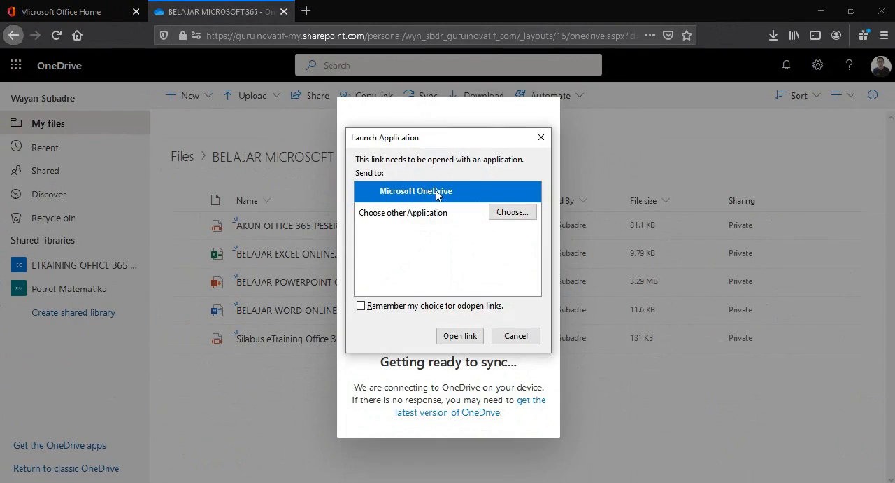
{"action": "left_click", "coordinate": [460, 335]}
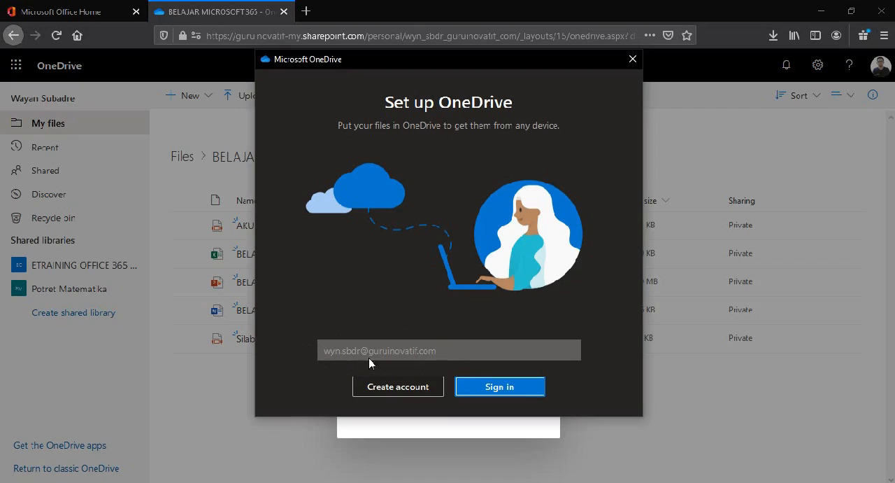
{"action": "left_click", "coordinate": [505, 389]}
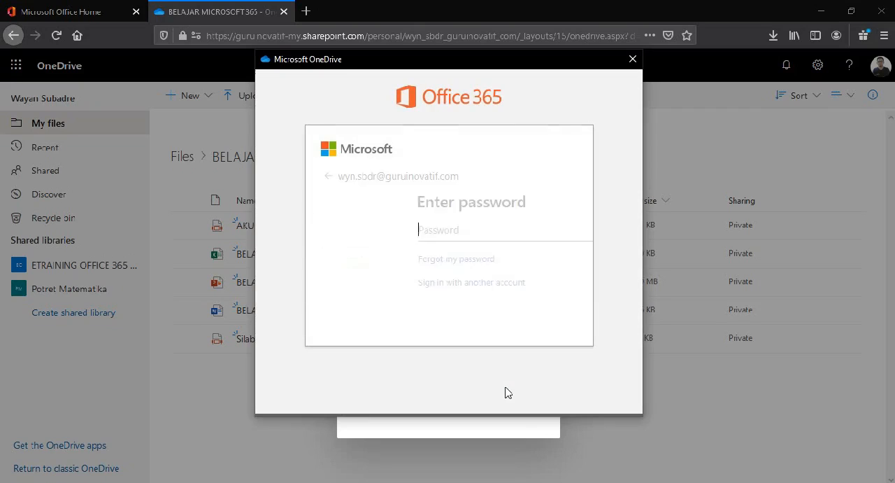
Step: Try to sign in to the OneDrive setup with the account password
{"action": "key", "text": "Caps_Lock"}
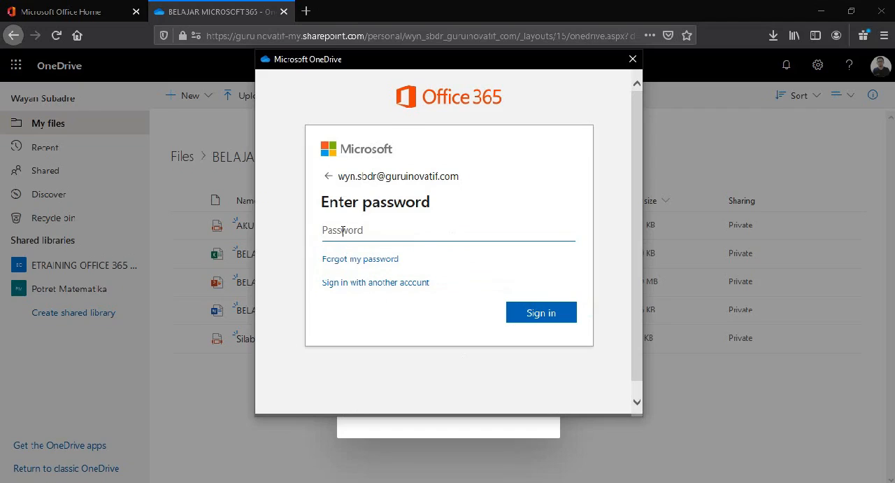
{"action": "type", "text": "•••"}
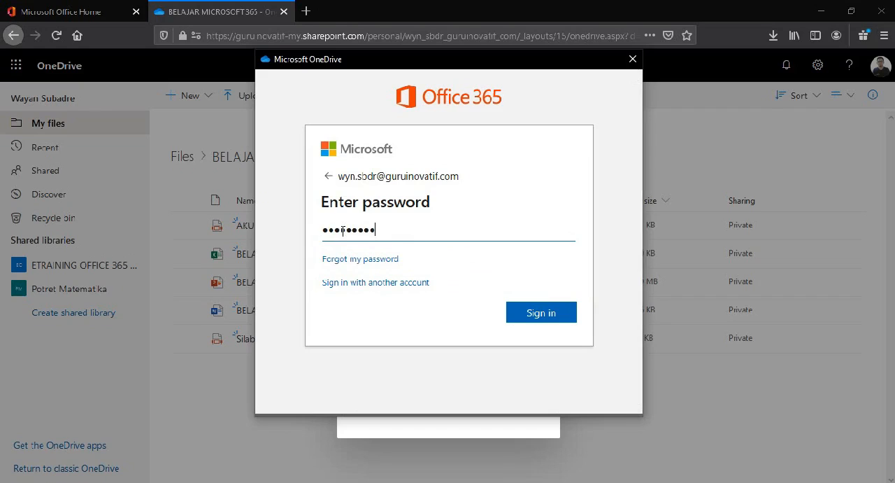
{"action": "left_click", "coordinate": [543, 315]}
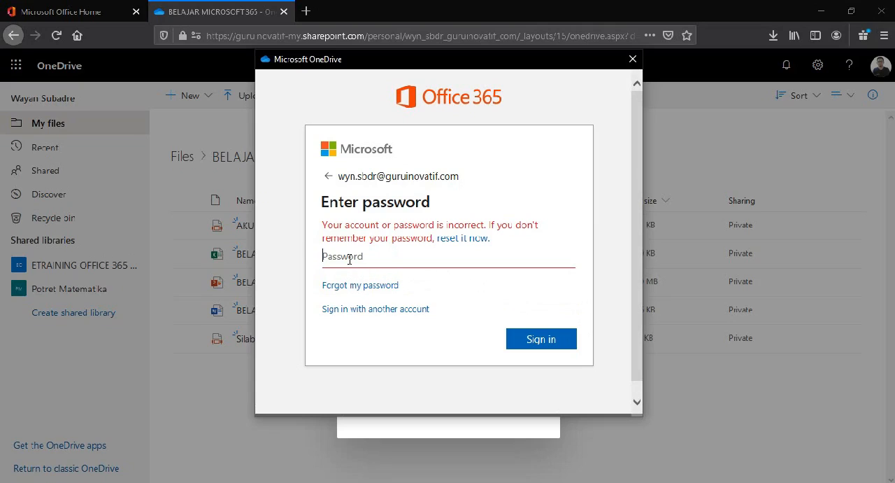
Step: Re-enter the account password and sign in to the OneDrive setup
{"action": "type", "text": "x"}
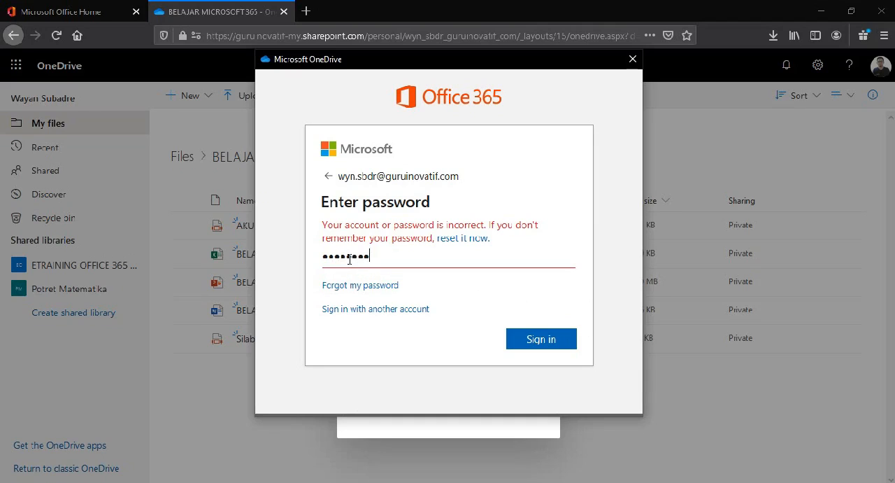
{"action": "type", "text": "x"}
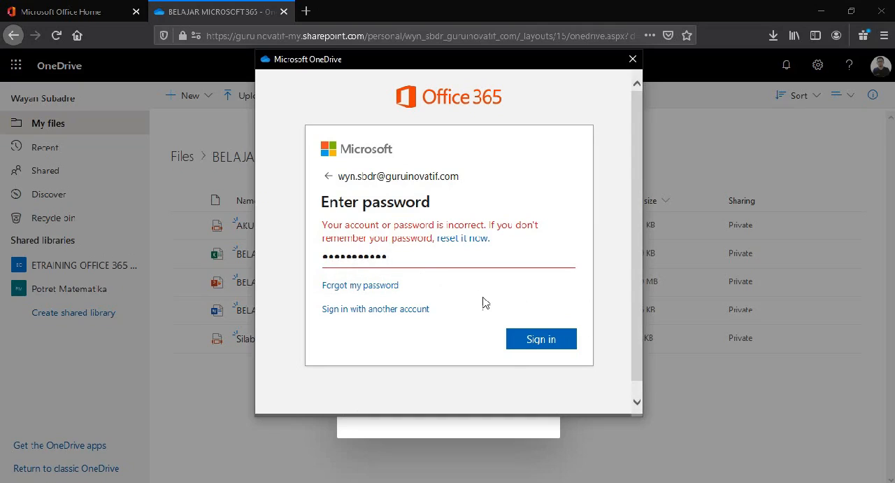
{"action": "left_click", "coordinate": [539, 339]}
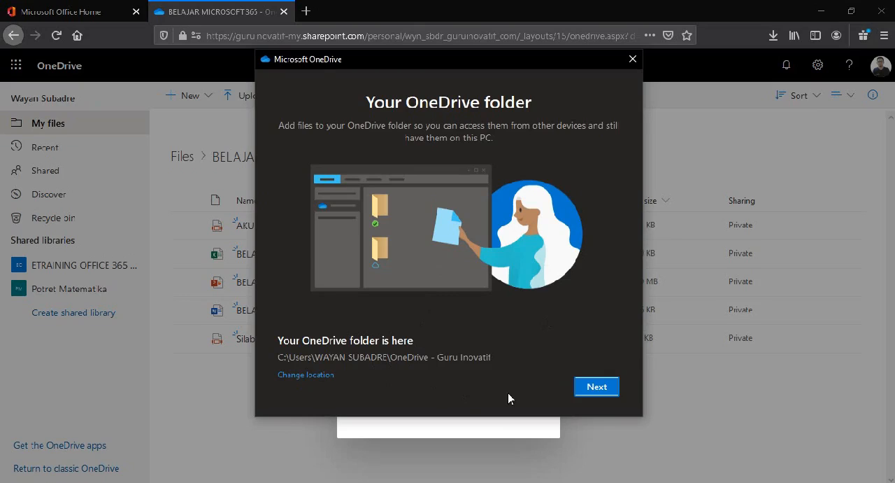
Step: Complete the OneDrive setup with the default folder location, postpone the mobile app and open the local OneDrive folder
{"action": "left_click", "coordinate": [604, 392]}
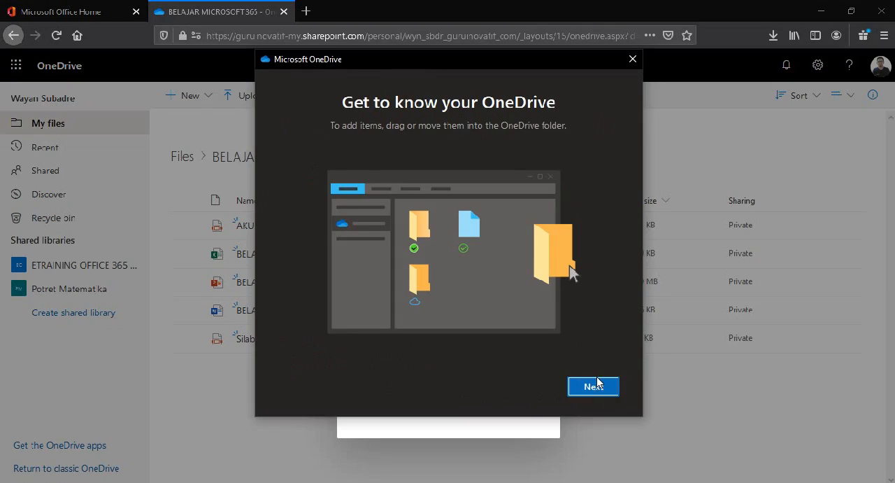
{"action": "left_click", "coordinate": [599, 389]}
{"action": "left_click", "coordinate": [597, 388]}
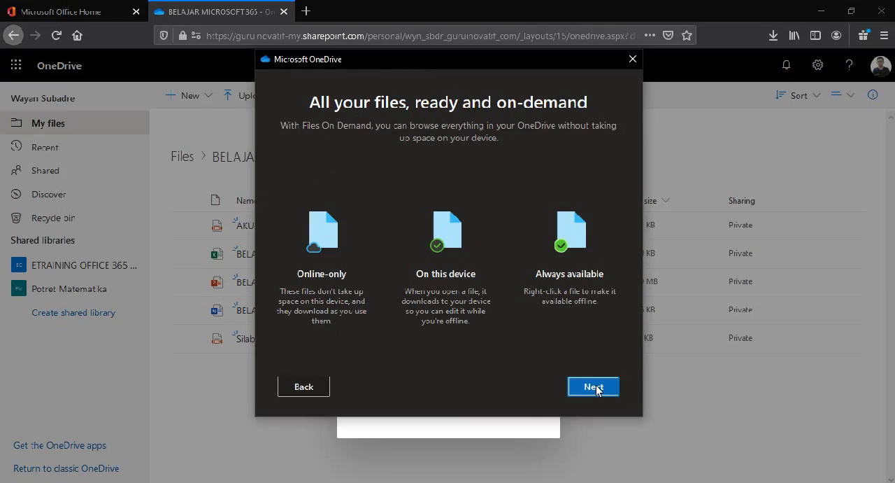
{"action": "left_click", "coordinate": [596, 388]}
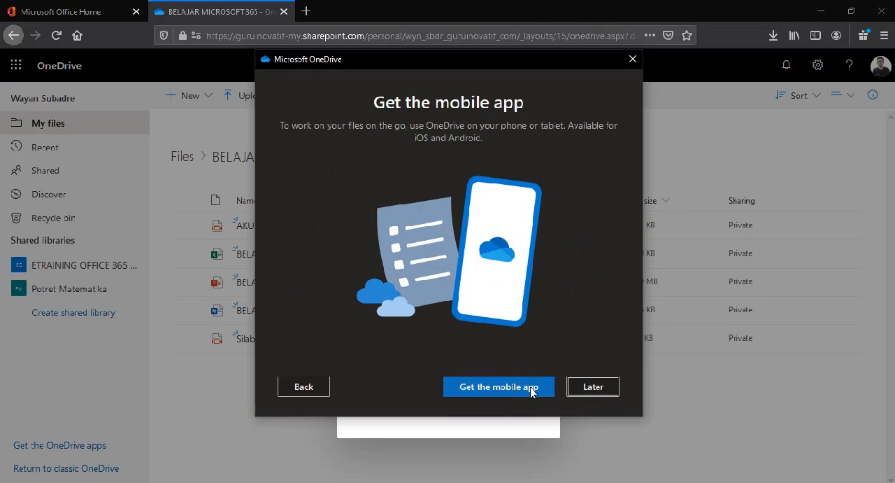
{"action": "left_click", "coordinate": [590, 392]}
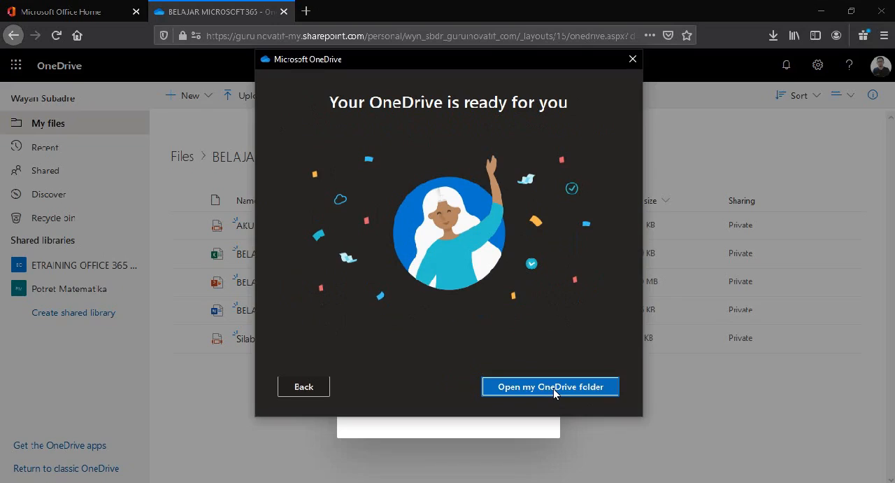
{"action": "left_click", "coordinate": [554, 392]}
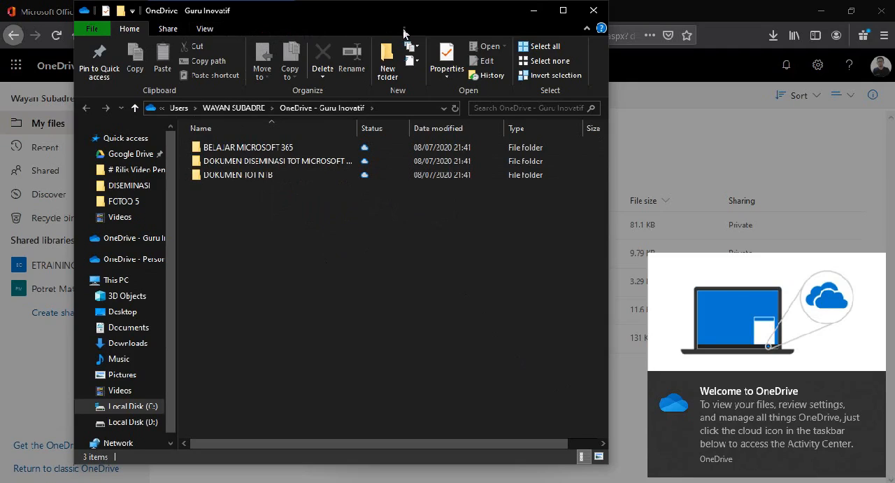
Step: Maximise the File Explorer window and open the synced BELAJAR MICROSOFT 365 folder to check its files
{"action": "left_click_drag", "start_coordinate": [472, 12], "coordinate": [573, 28]}
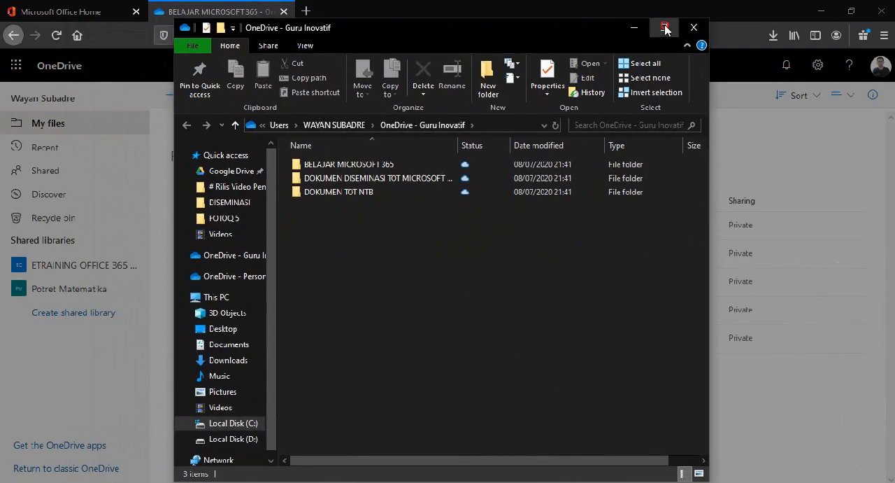
{"action": "left_click", "coordinate": [665, 27]}
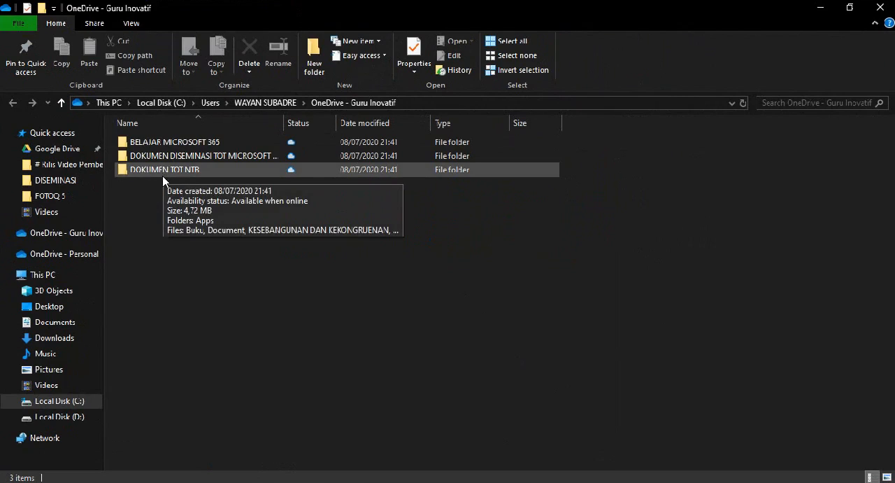
{"action": "double_click", "coordinate": [169, 143]}
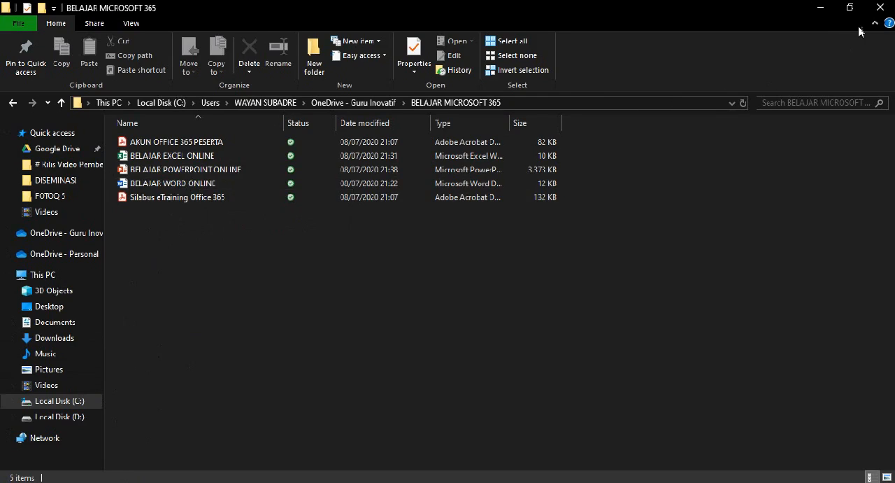
Step: Close the local folder window and return to the top-level Files list in OneDrive online
{"action": "left_click", "coordinate": [881, 7]}
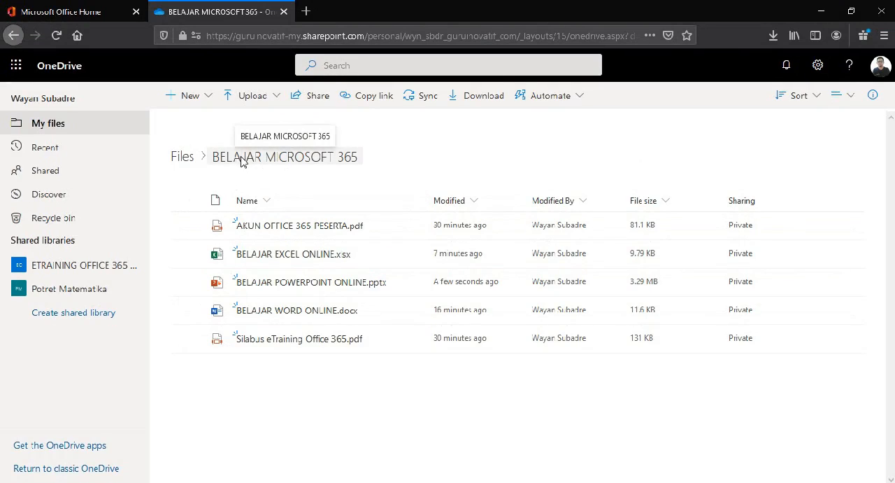
{"action": "left_click", "coordinate": [184, 163]}
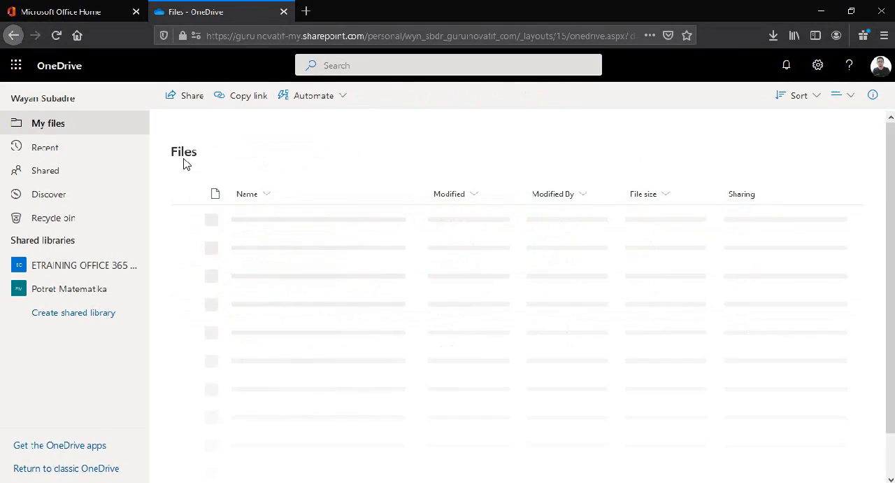